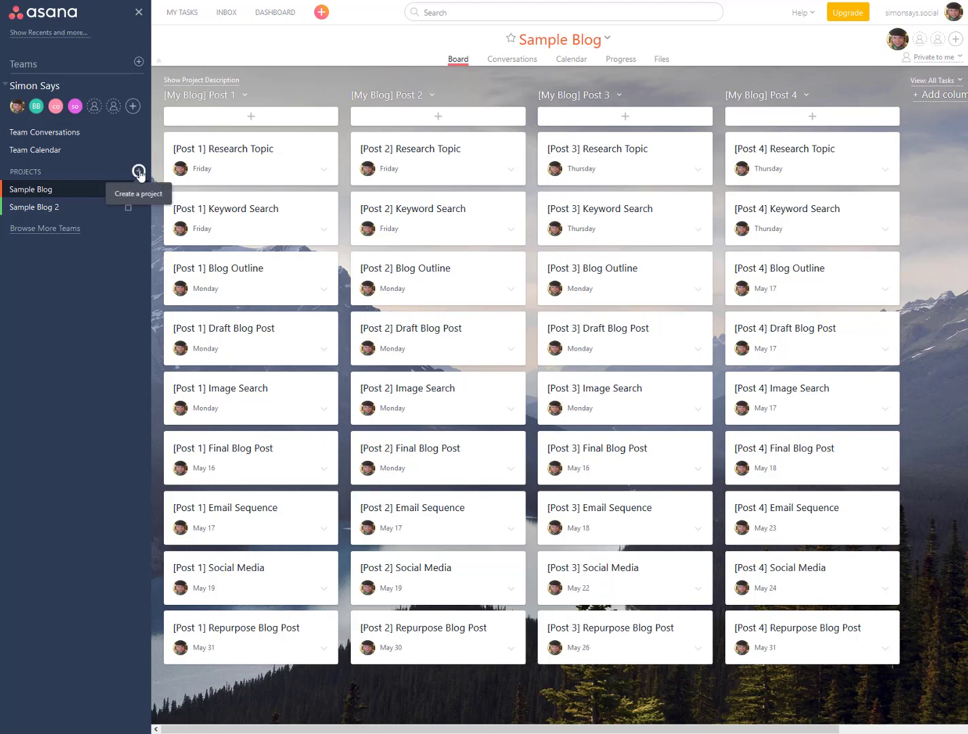
Create a blank project named Test Blog with the List layout, private to me.
left_click(138, 171)
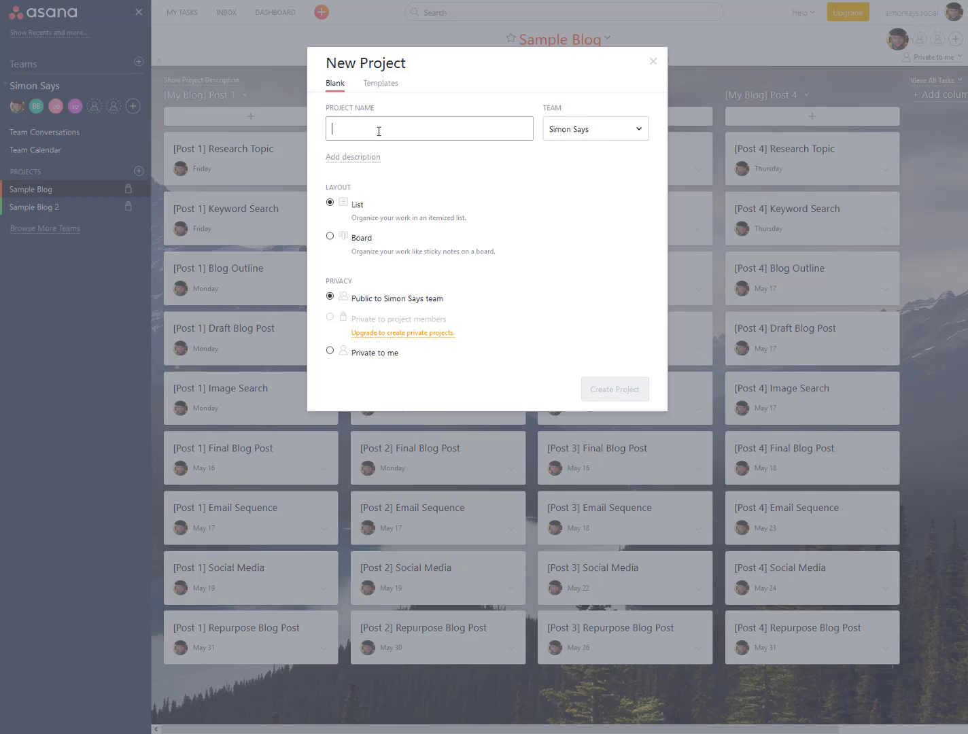
type("Test Blog")
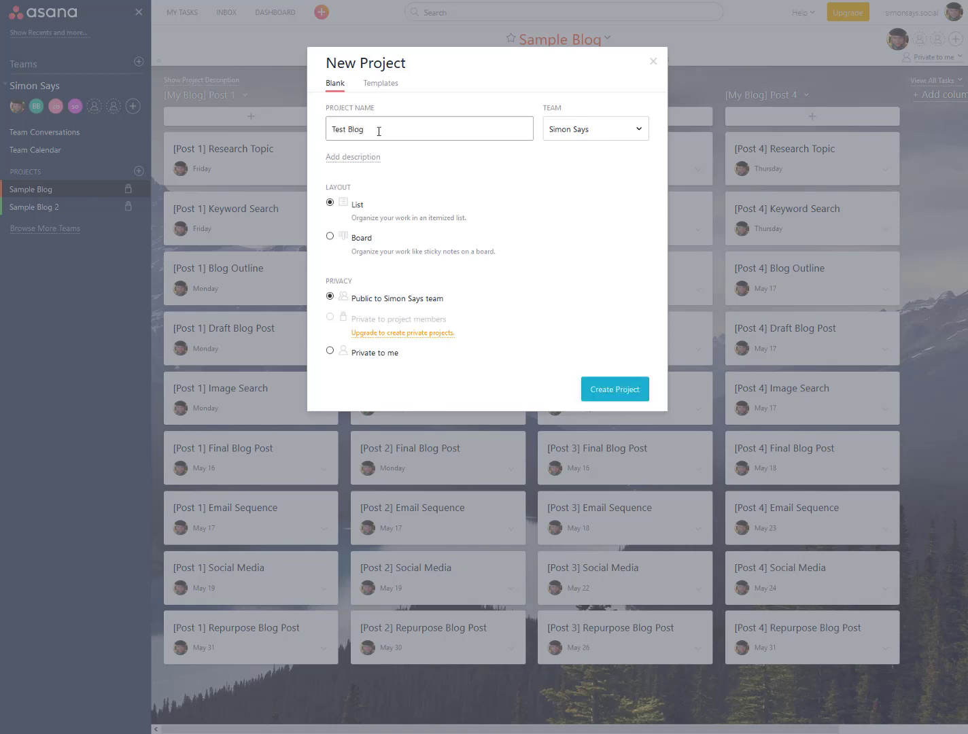
left_click(340, 202)
left_click(455, 239)
left_click(360, 353)
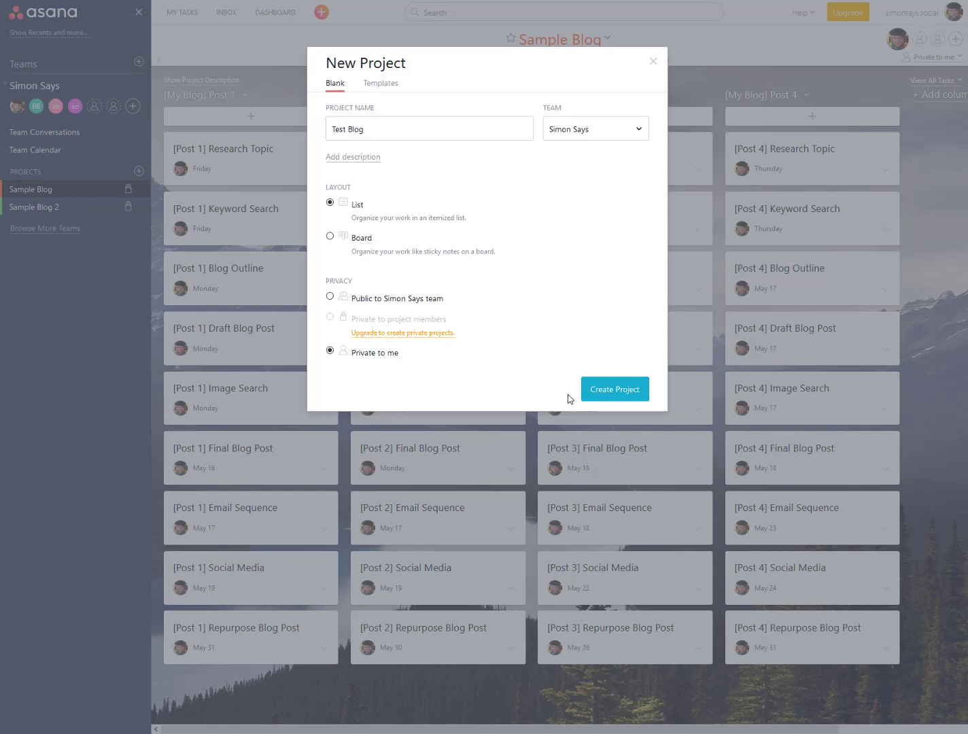
left_click(604, 393)
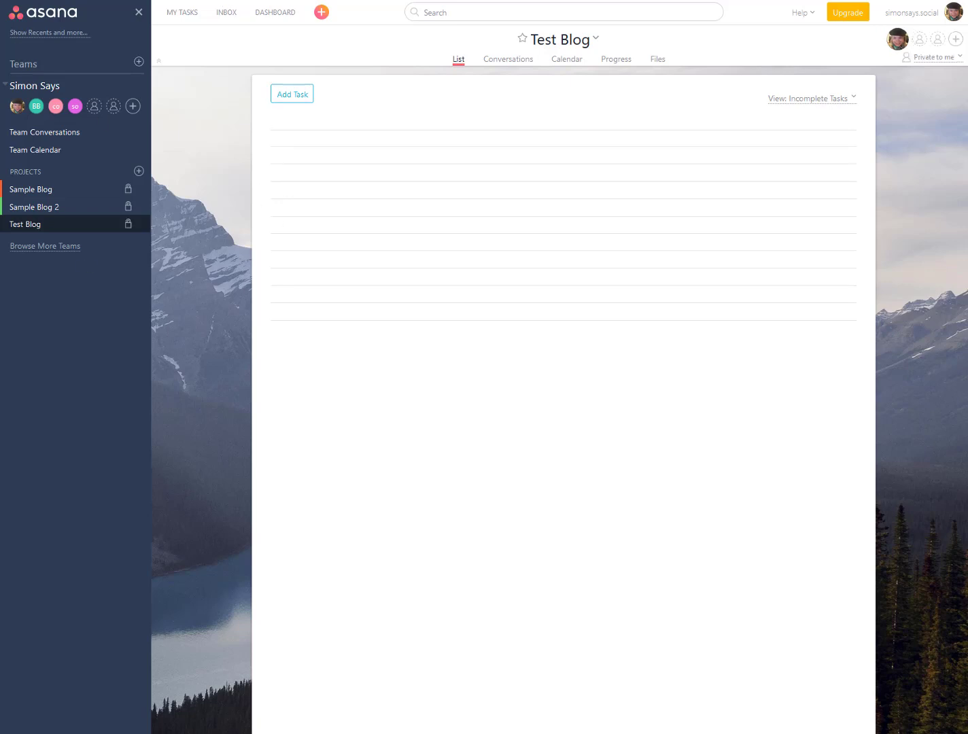
Add a "[Post 1] Design Images" task to Sample Blog's Post 1 column and place it between Image Search and Final Blog Post.
left_click(38, 190)
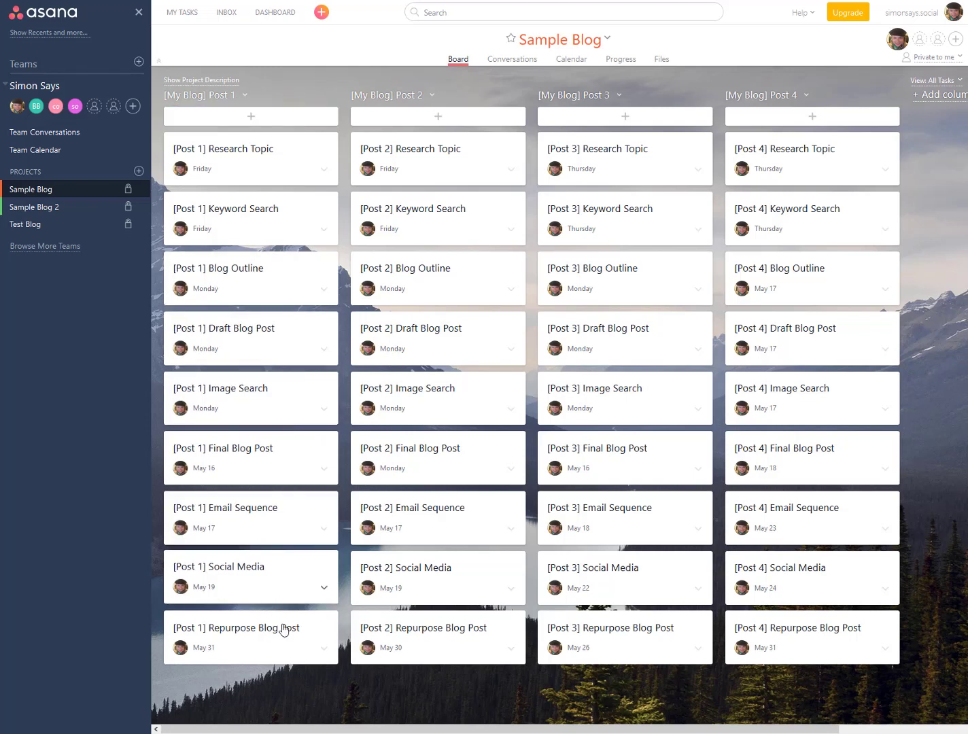
left_click(251, 116)
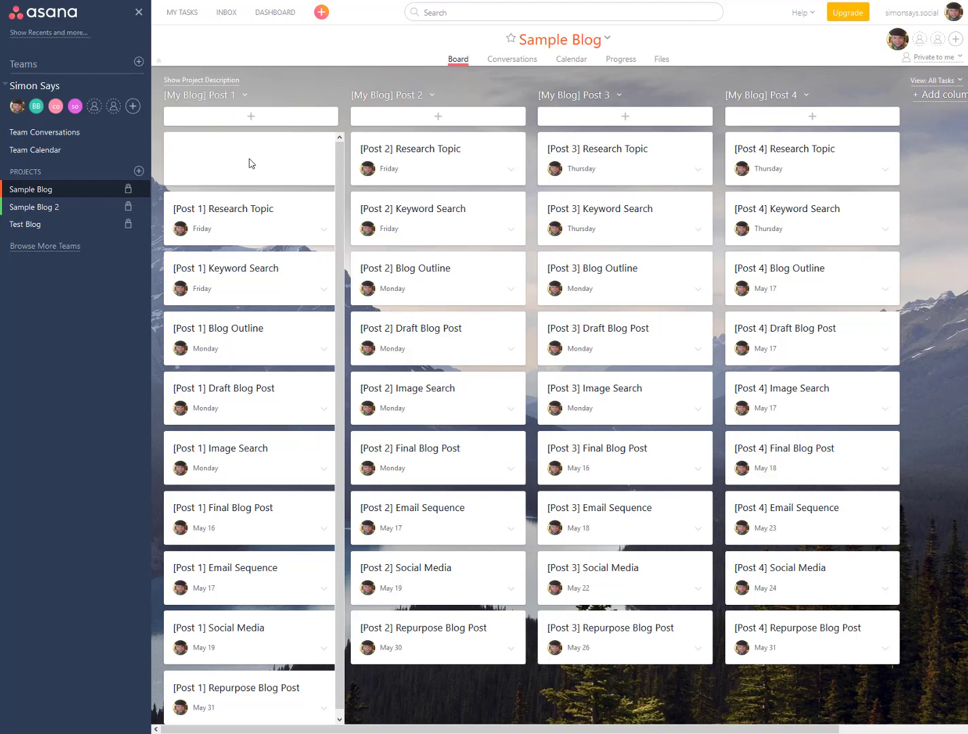
type("[Post 1] Design Images")
key("Return")
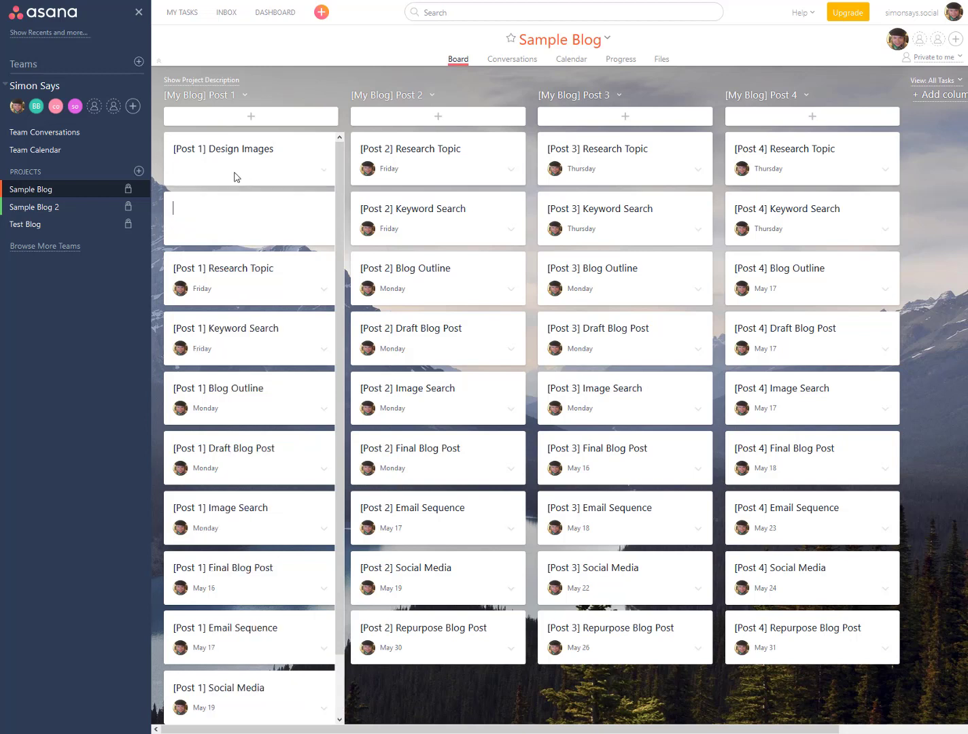
left_click_drag(234, 177, 233, 467)
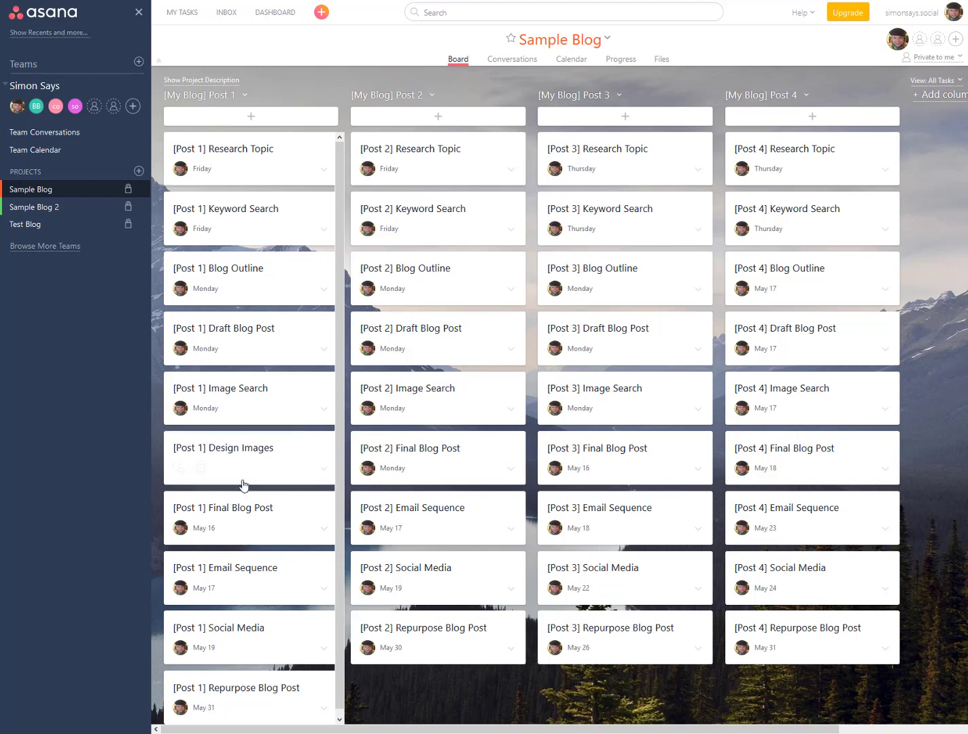
Assign the [Post 1] Design Images task to yourself and set its due date to May 18.
left_click(180, 467)
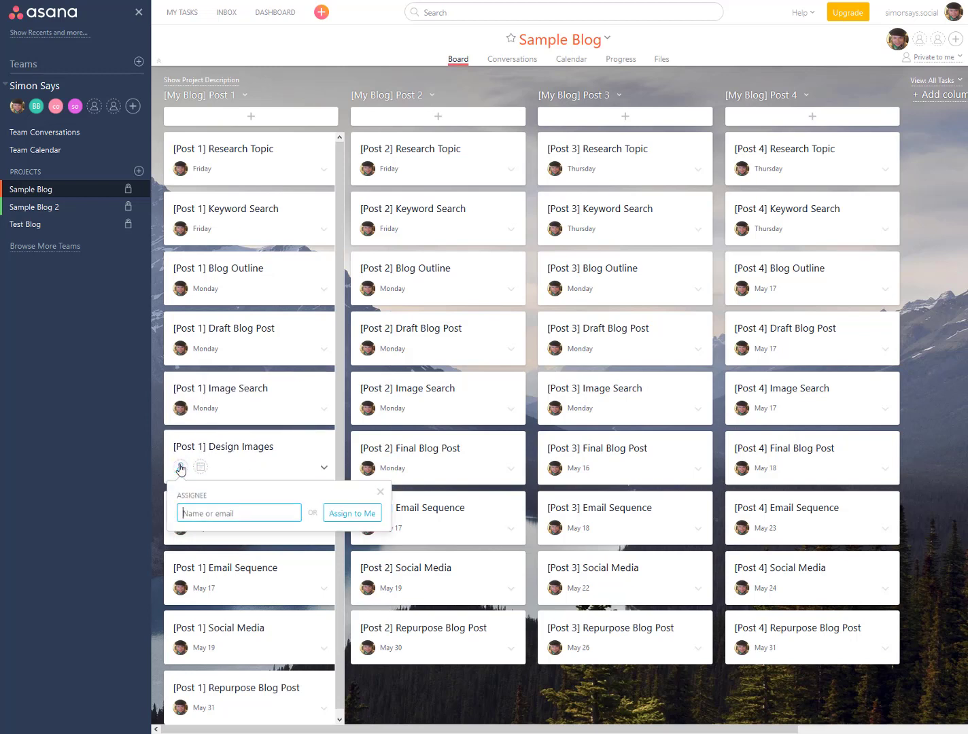
left_click(340, 514)
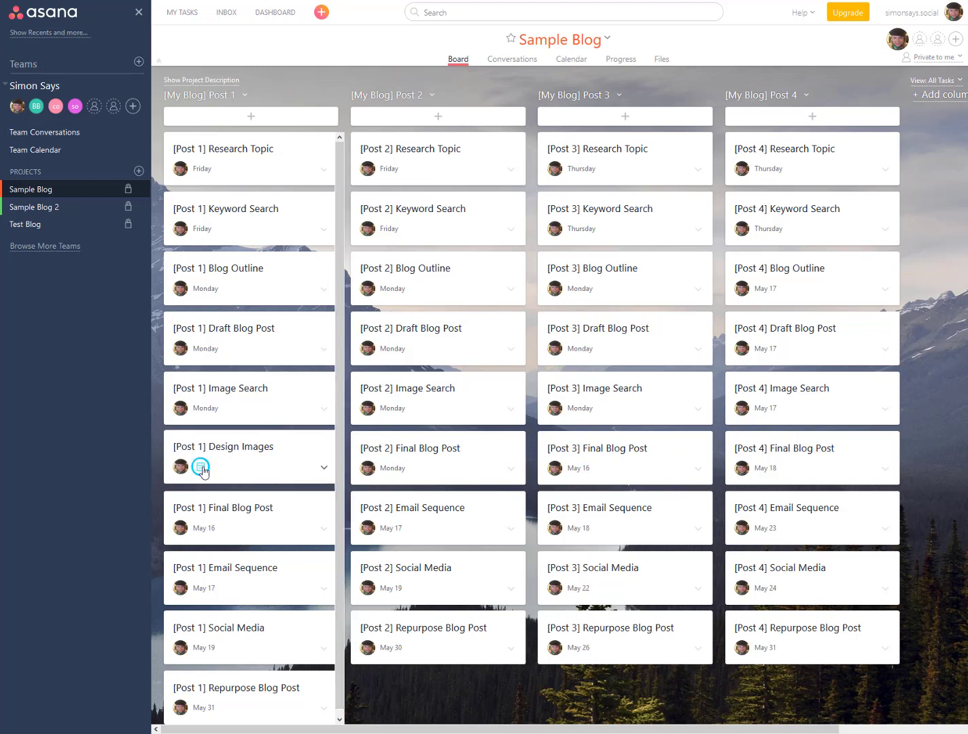
left_click(200, 467)
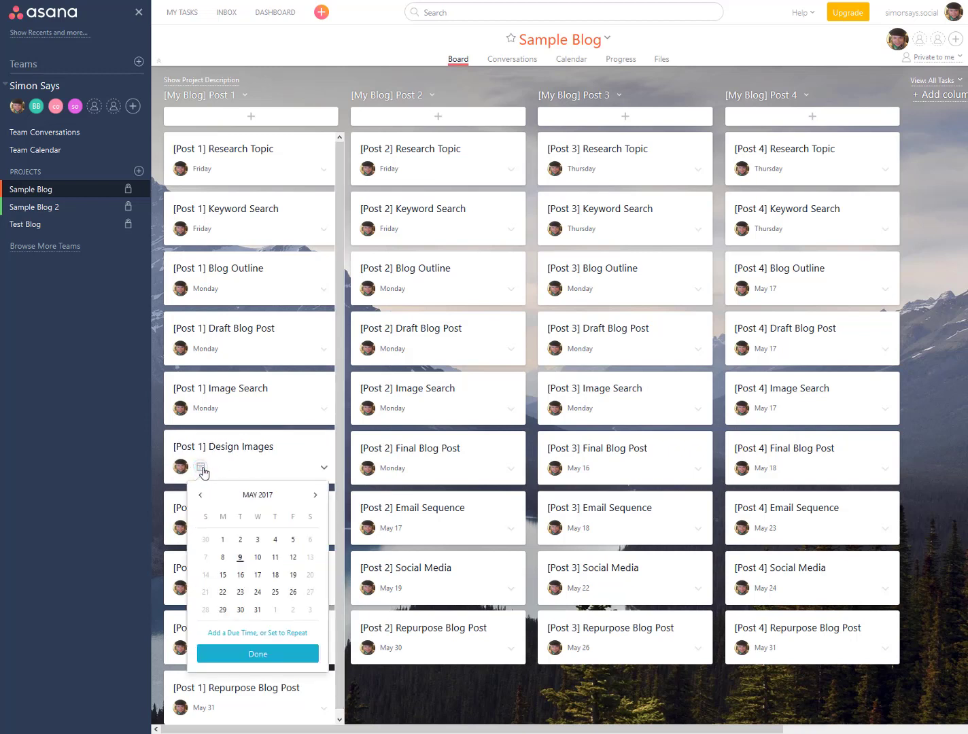
left_click(275, 575)
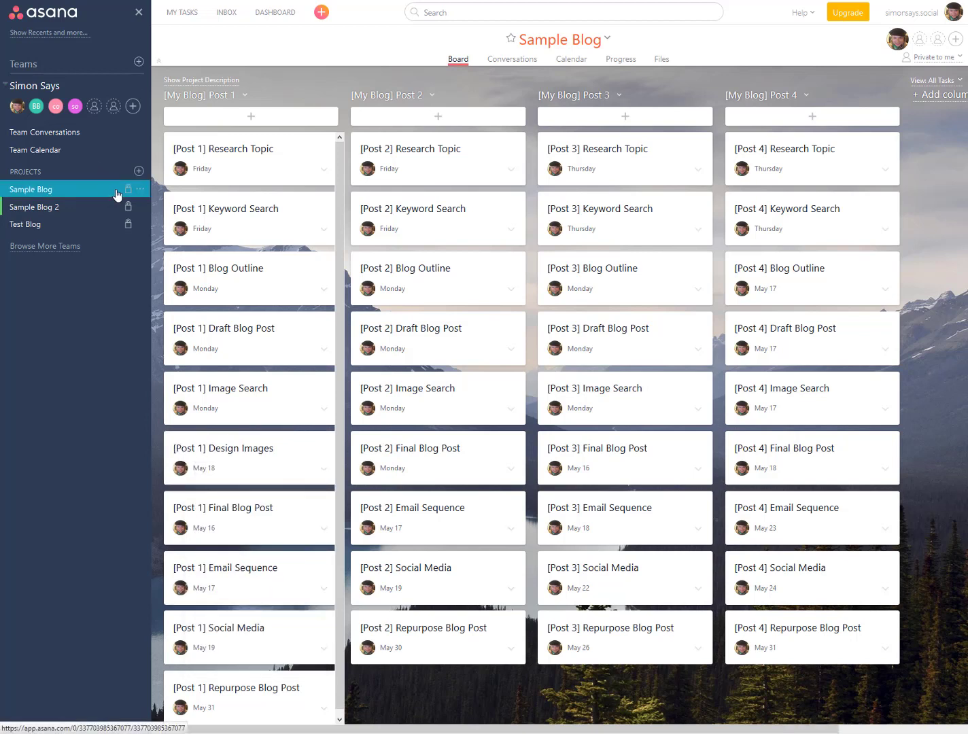
View the highlight color choices for the Sample Blog project, keeping orange selected.
left_click(140, 192)
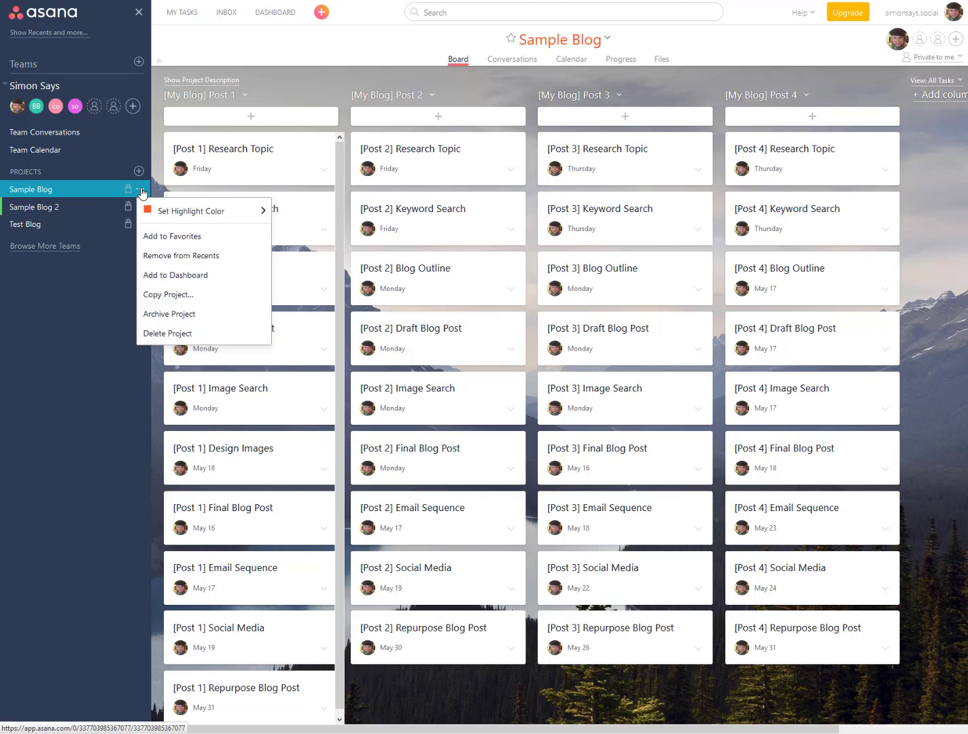
mouse_move(191, 211)
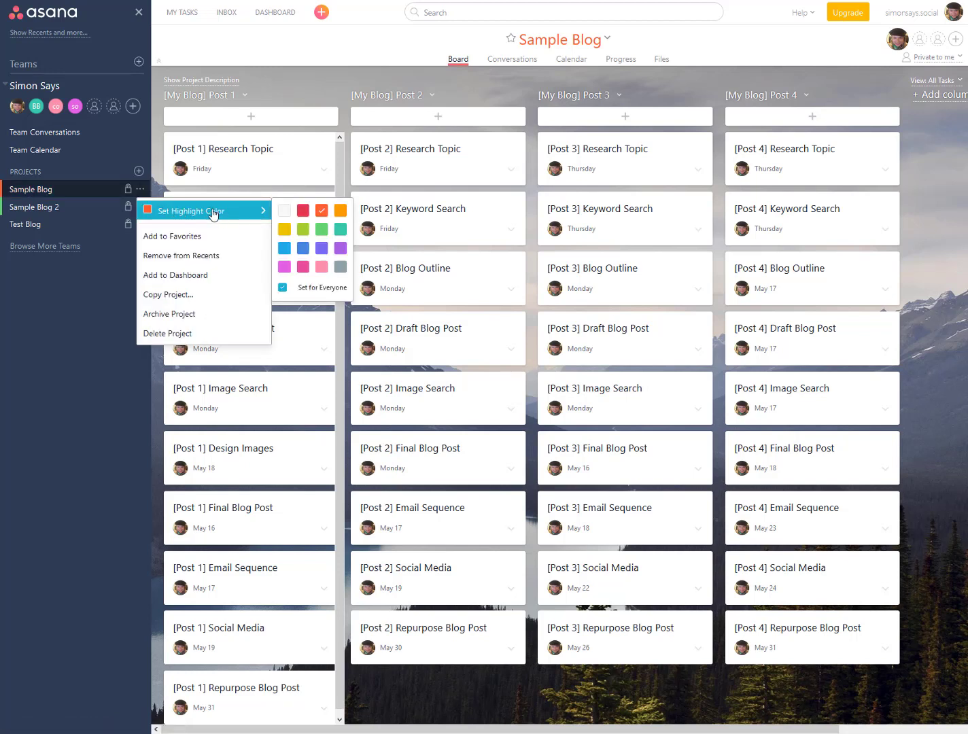
left_click(322, 211)
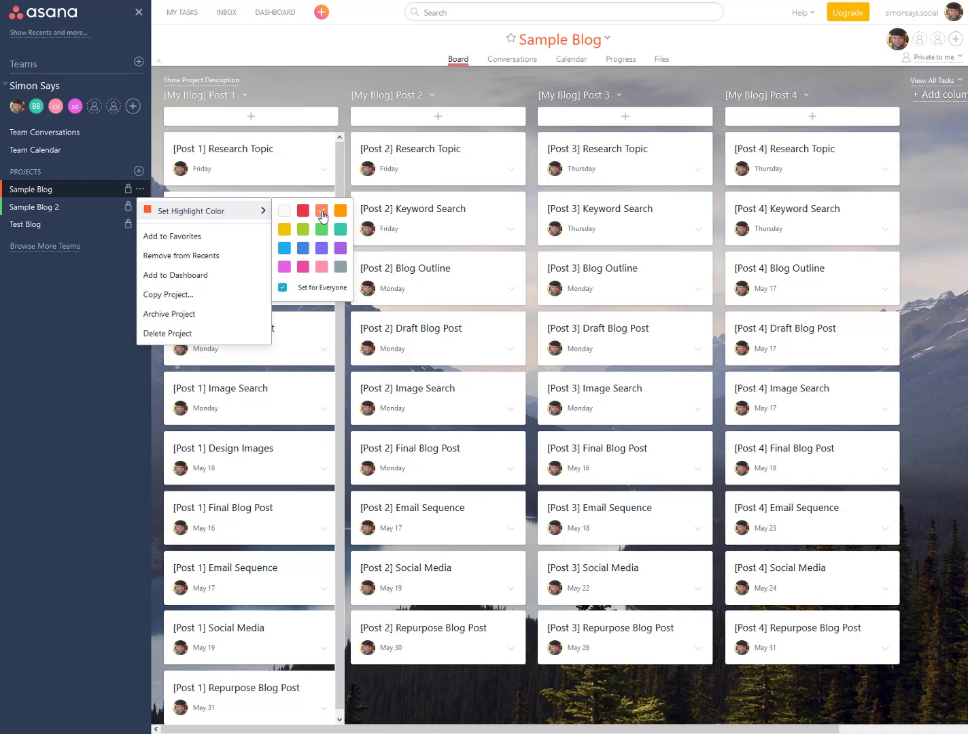
left_click(411, 49)
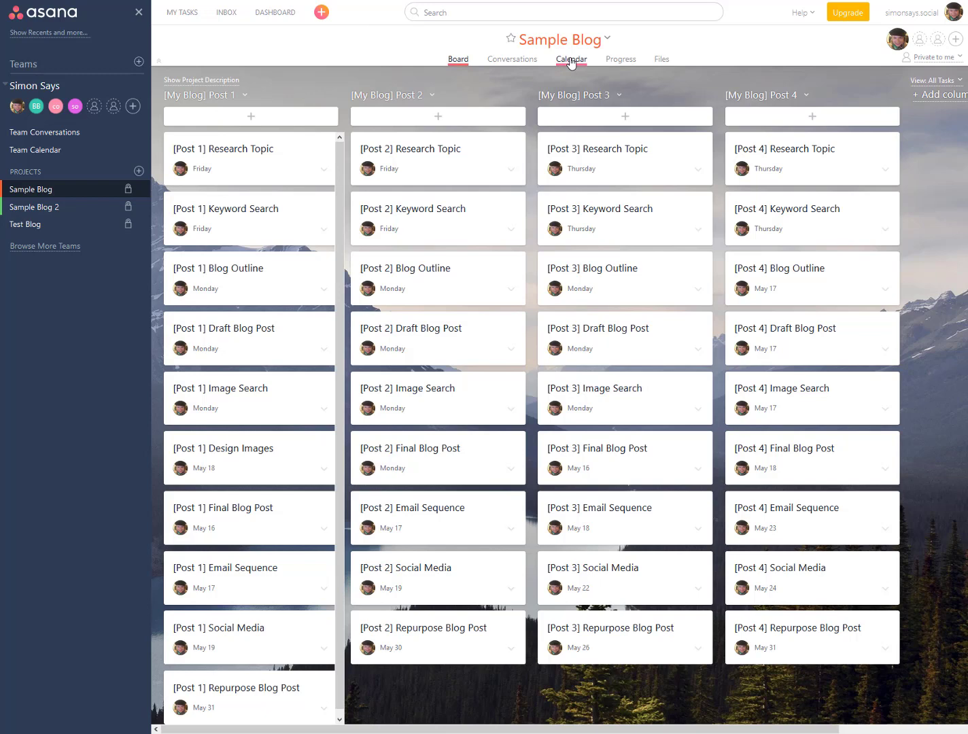
View the Sample Blog calendar and the My Tasks calendar, and return to the Sample Blog board.
left_click(571, 60)
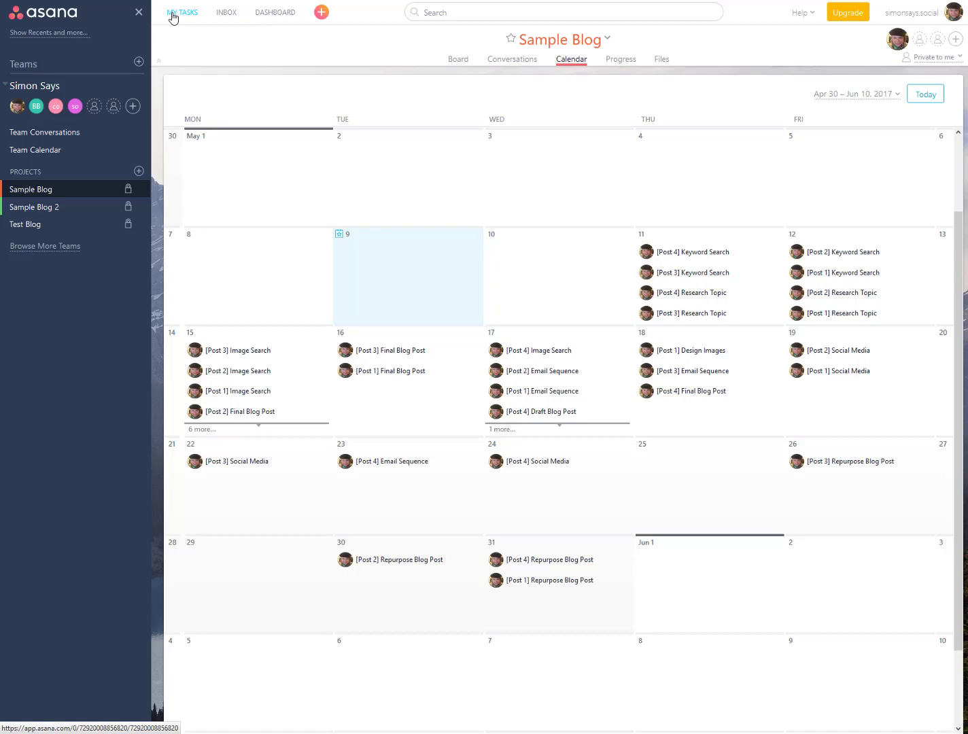
left_click(173, 16)
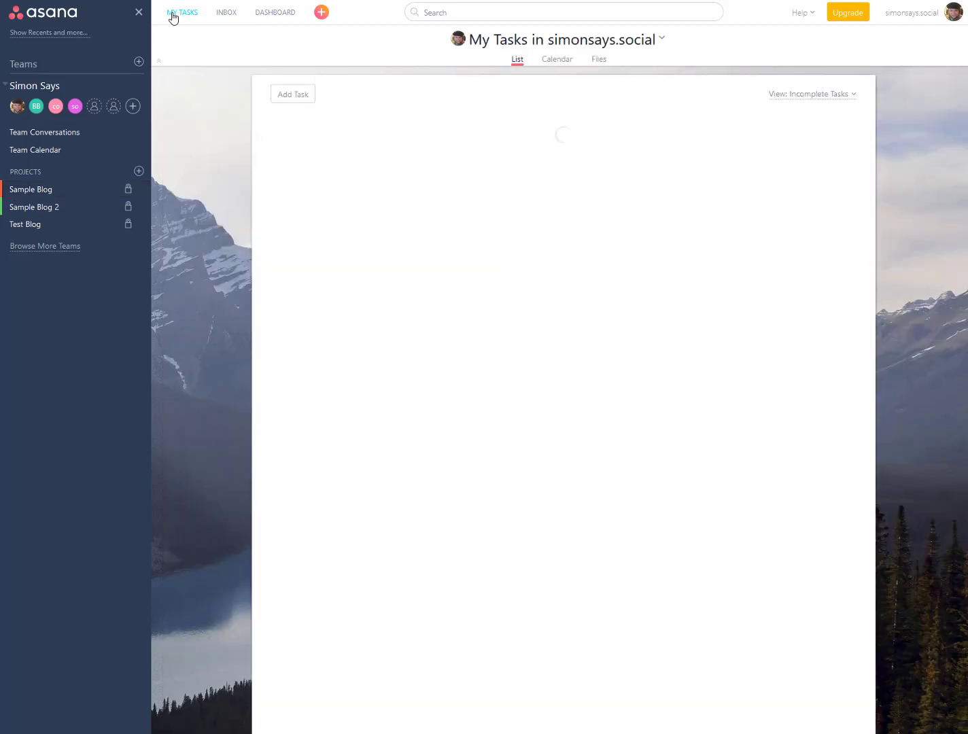
left_click(556, 61)
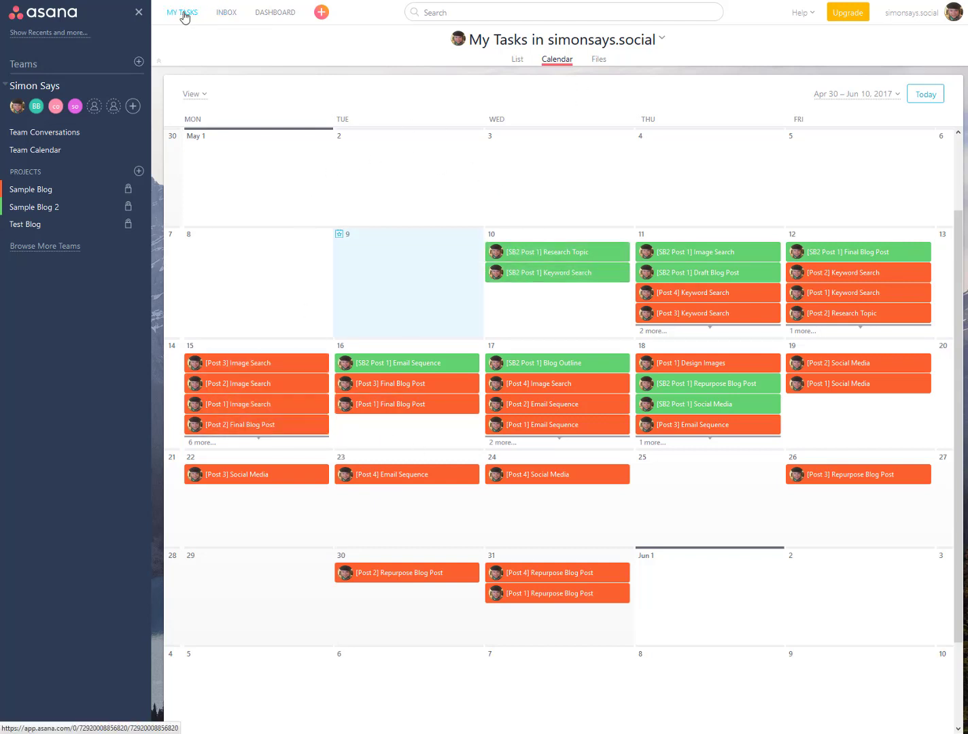
left_click(58, 197)
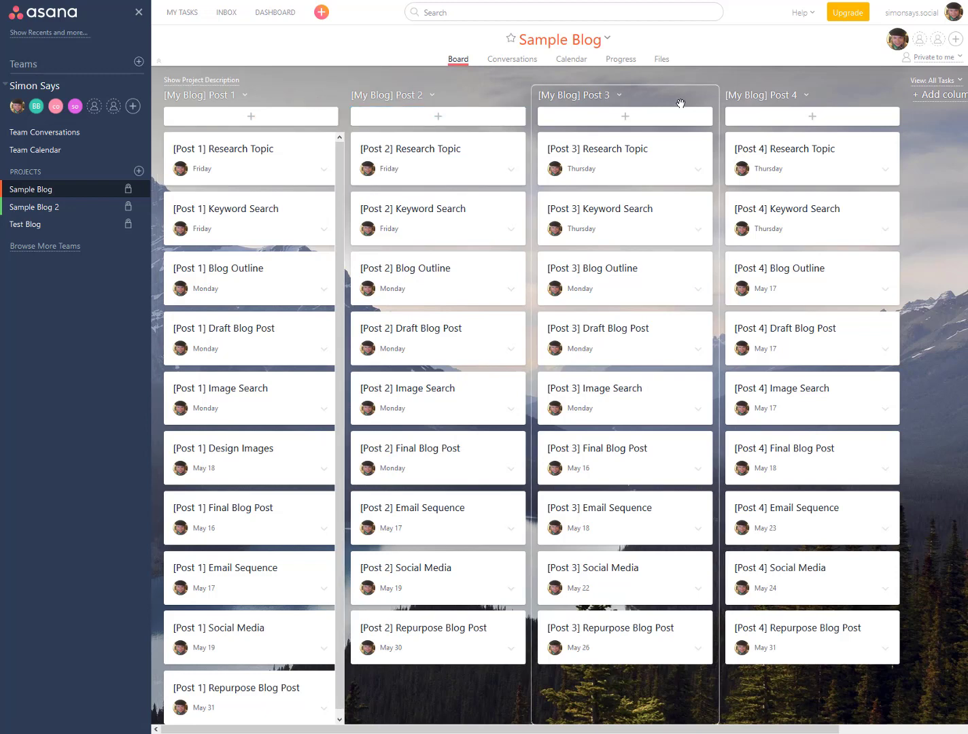
Open the Sample Blog 2 project and view its highlight color choices without changing the color.
left_click(42, 215)
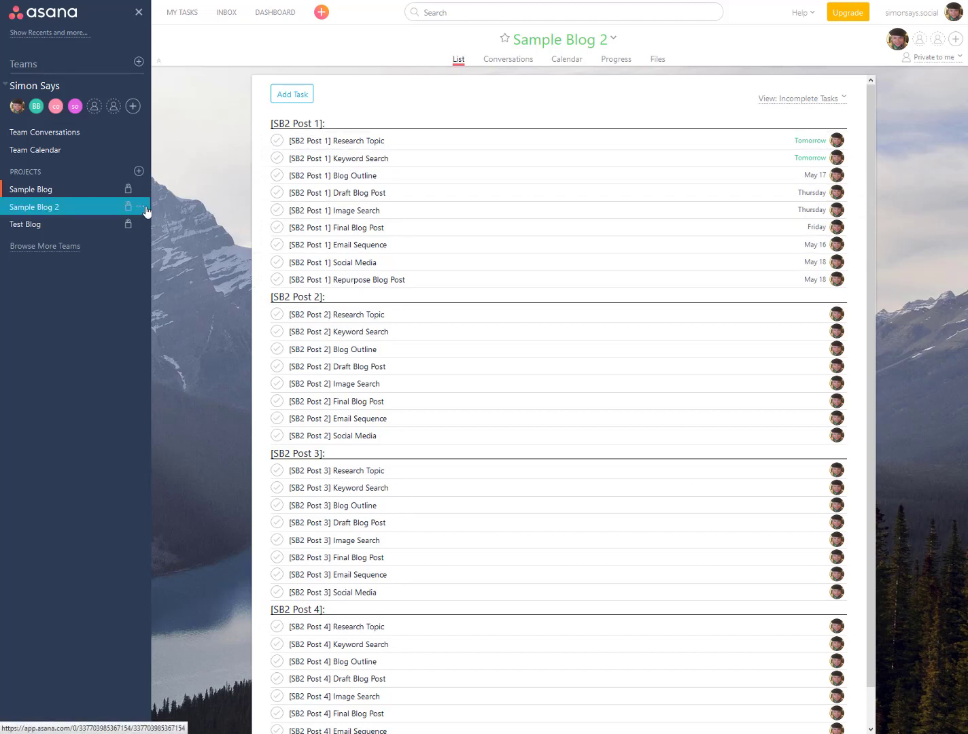
left_click(140, 207)
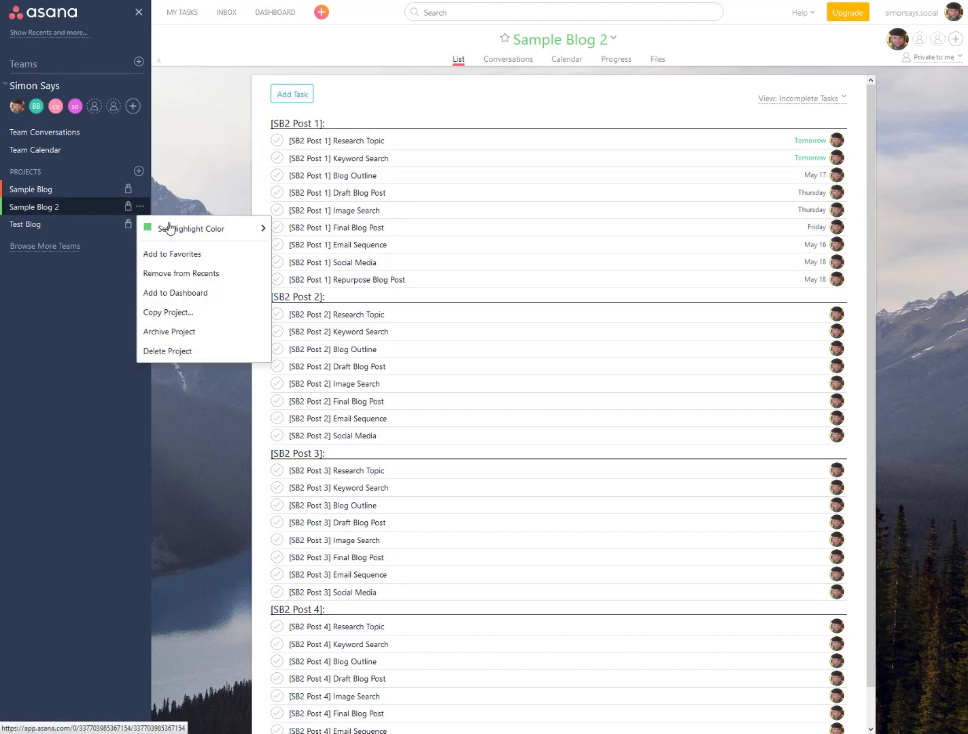
mouse_move(188, 230)
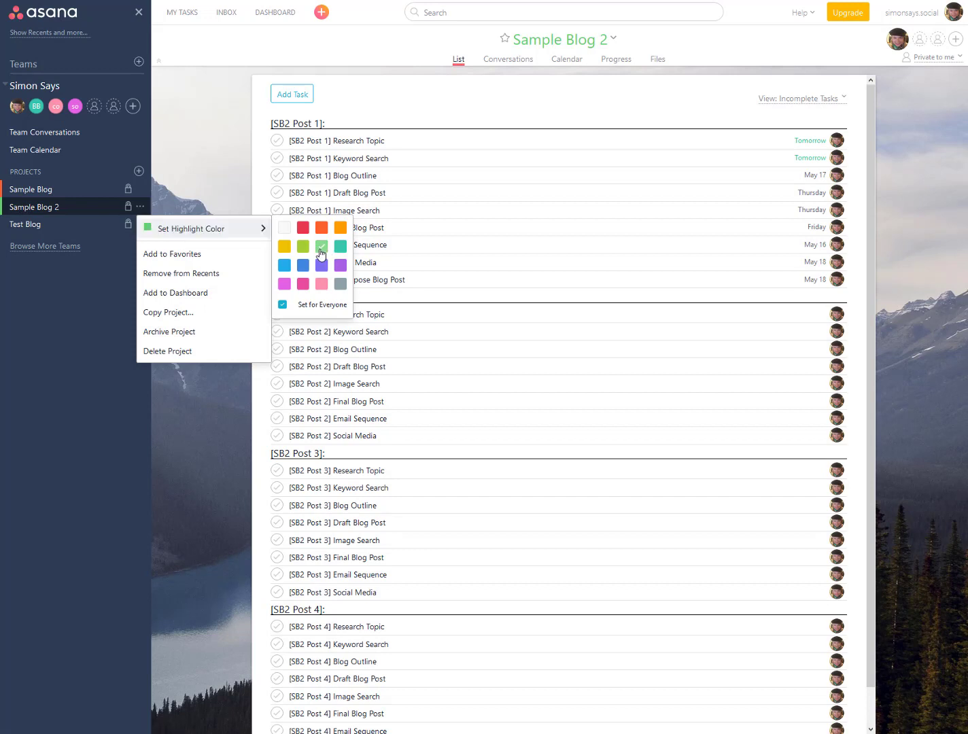
left_click(493, 110)
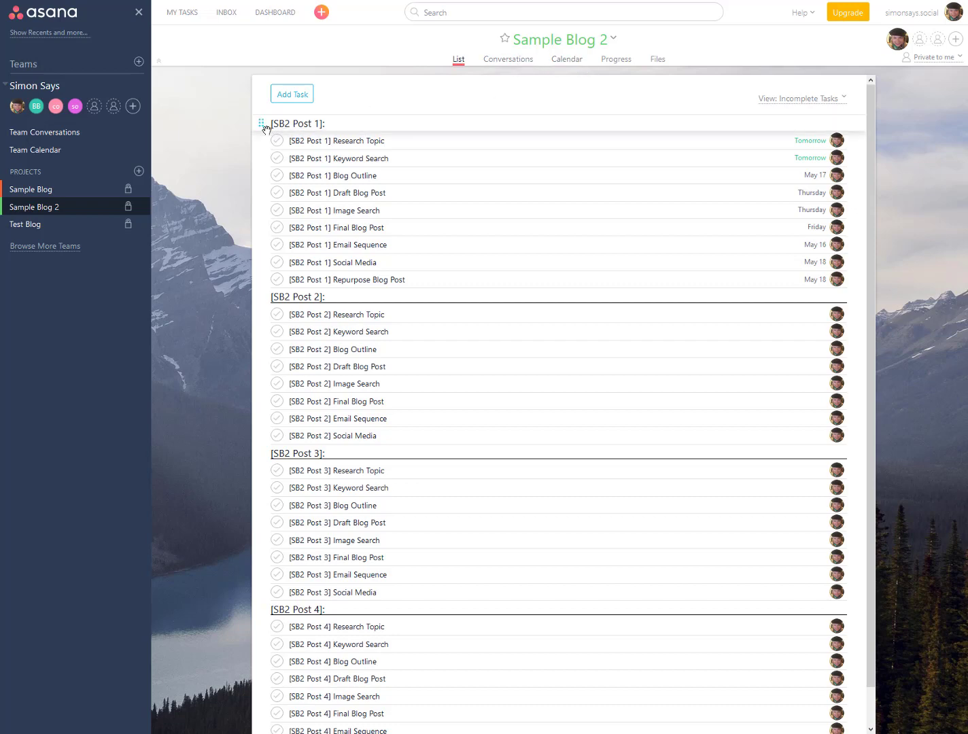
Add a section named "Social Media:" below the [SB2 Post 1] heading in the Sample Blog 2 list.
left_click(331, 123)
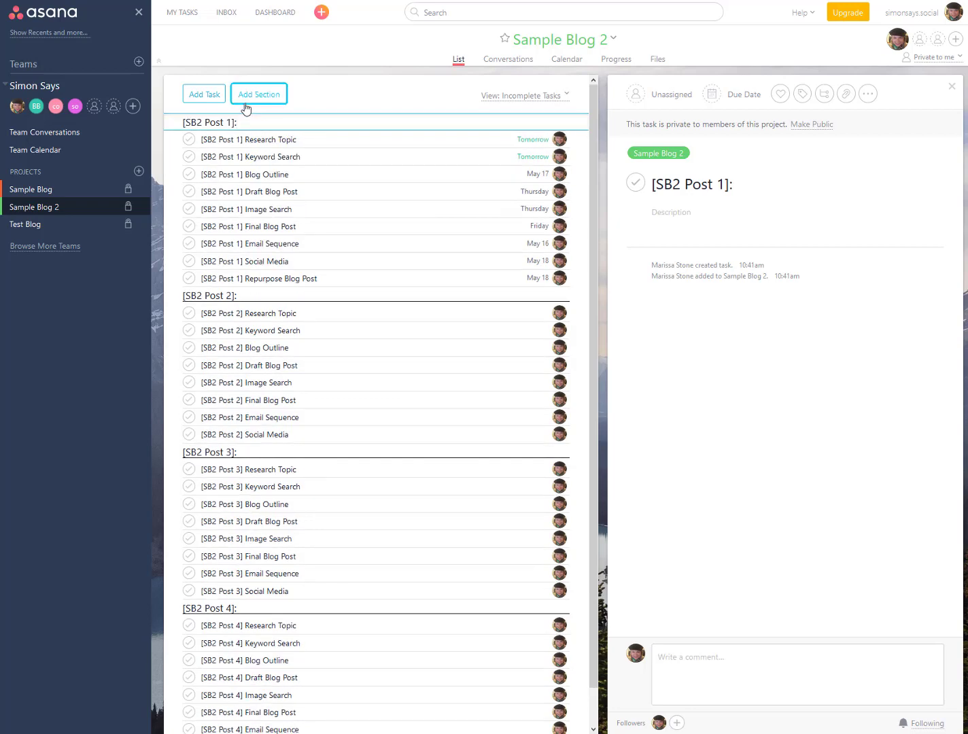
left_click(258, 97)
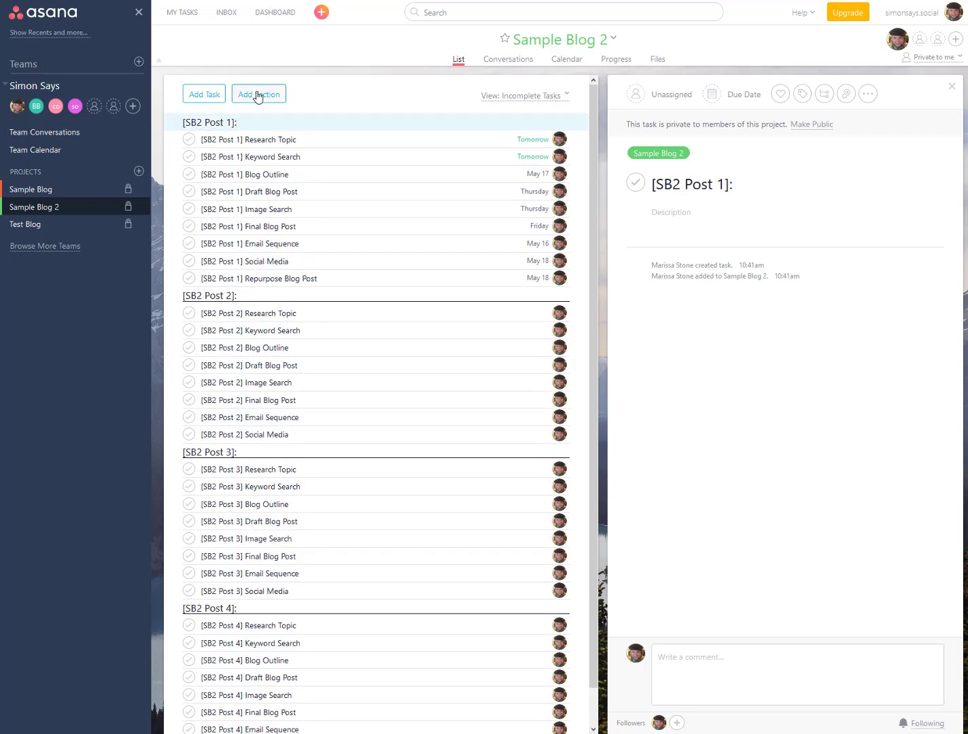
left_click(258, 97)
type("S")
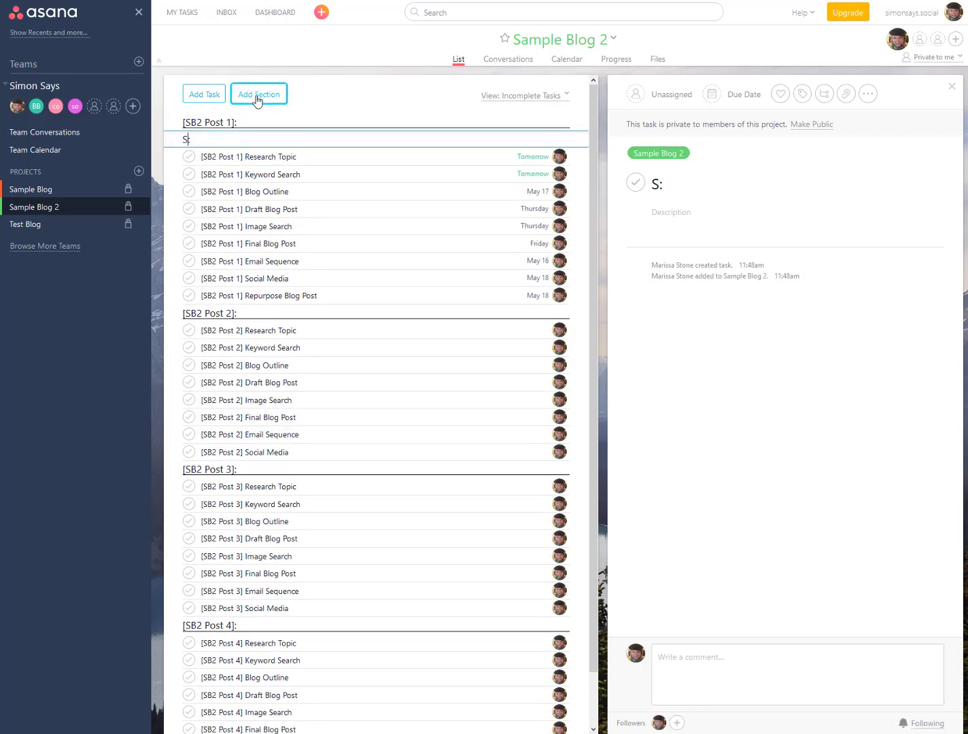
type("ocial media:")
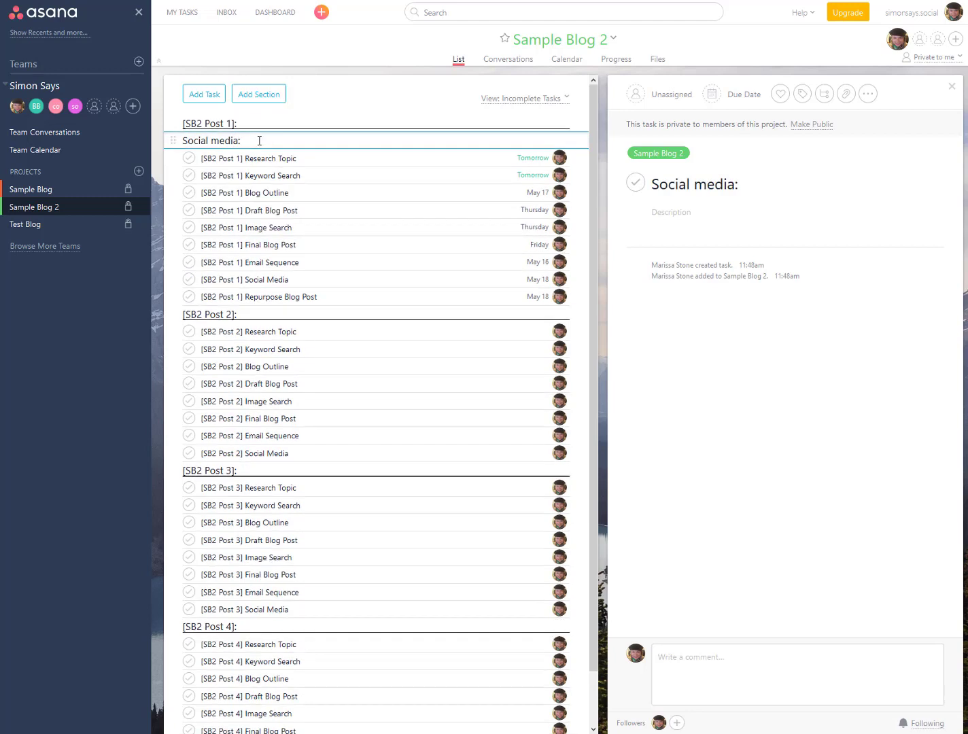
double_click(218, 142)
type("Media")
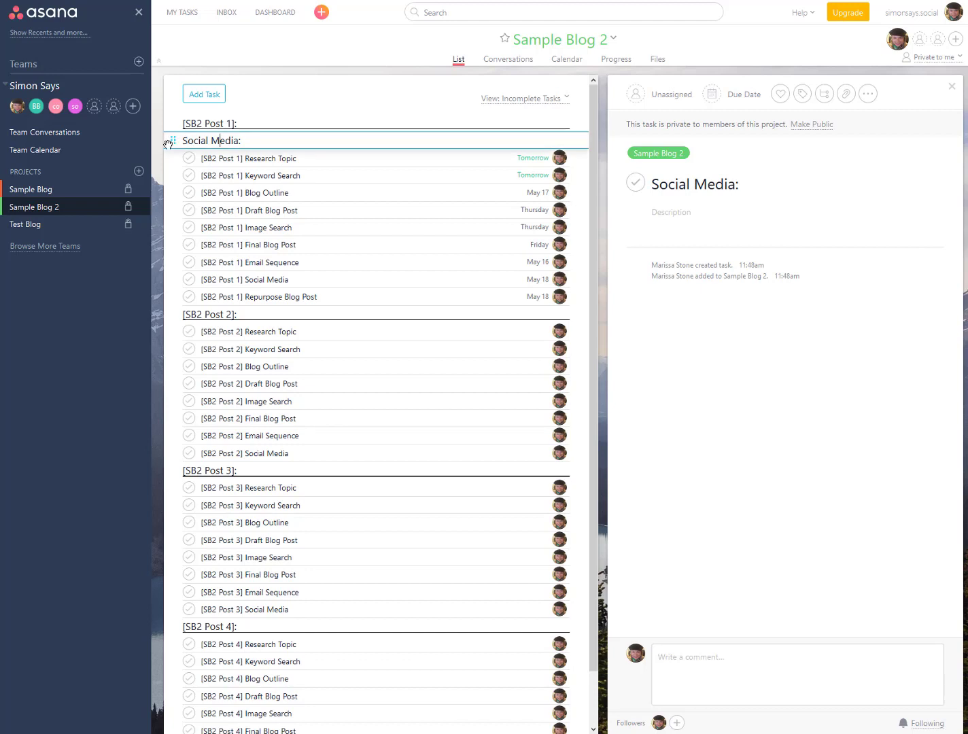
Move the Social Media section to the end of the list, below the [SB2 Post 4] Social Media task.
left_click_drag(171, 143, 173, 383)
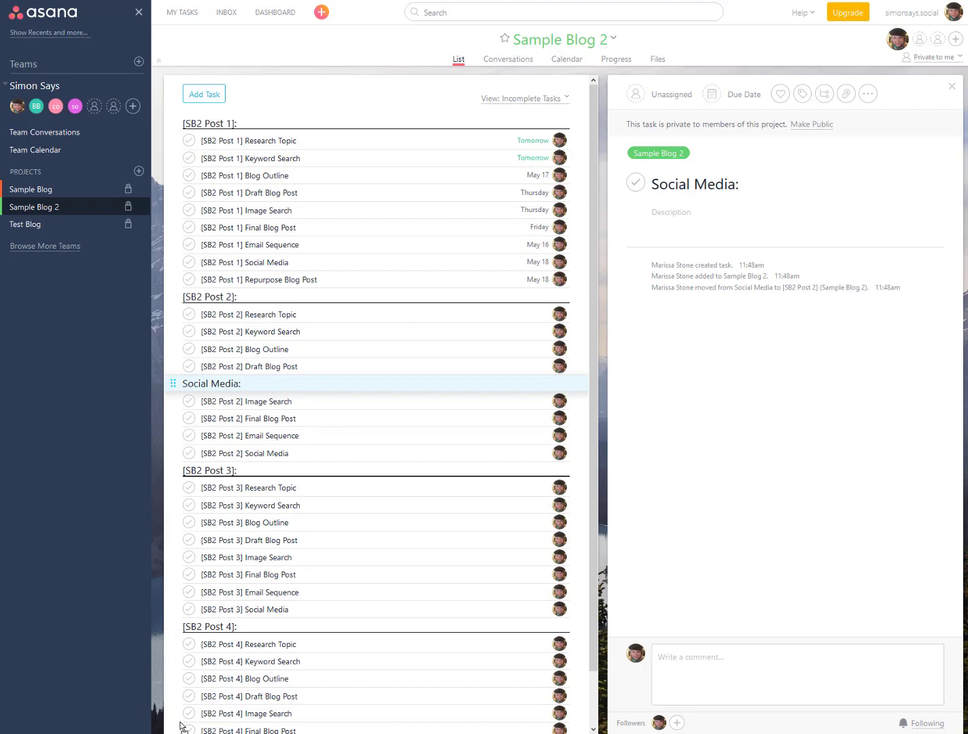
left_click_drag(182, 730, 193, 721)
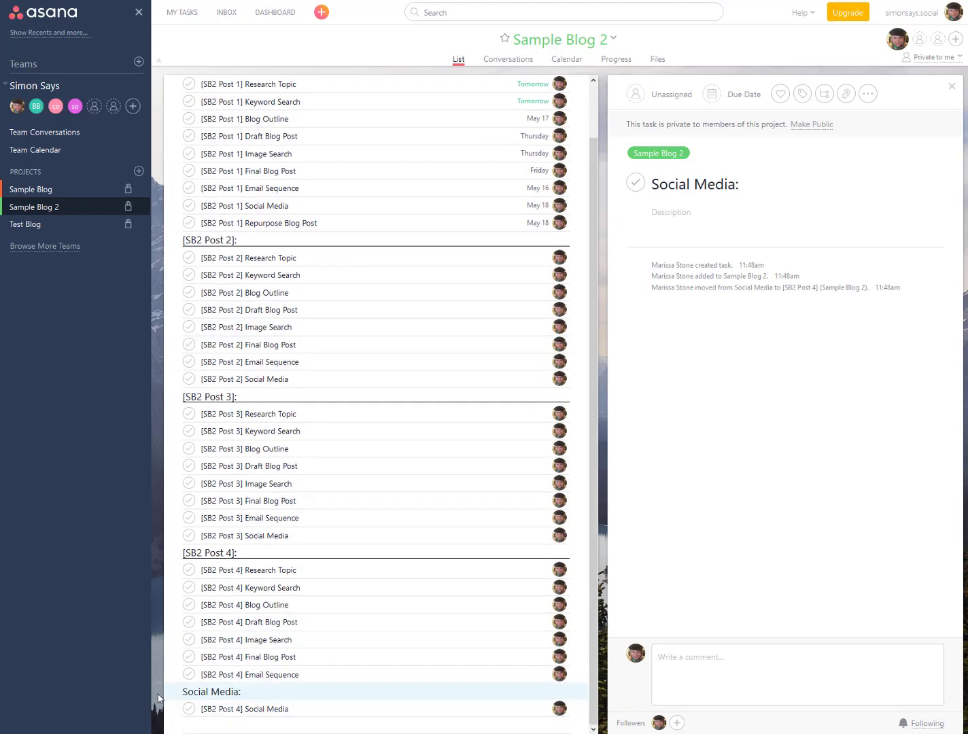
left_click_drag(173, 690, 184, 724)
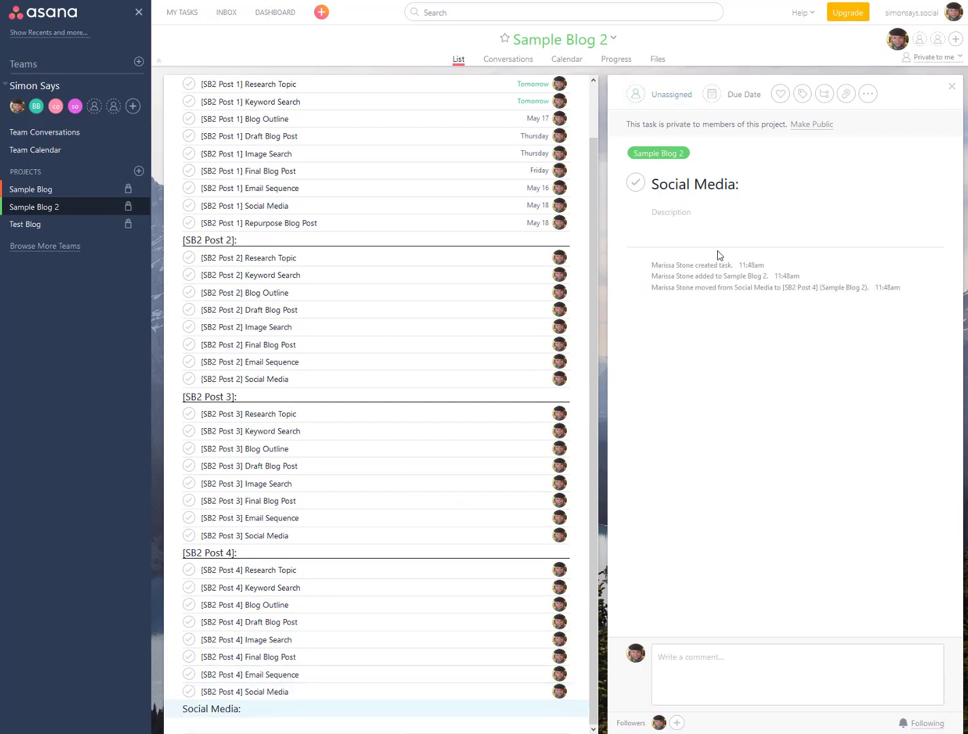
Assign the Social Media section to yourself and set its due date to May 29.
left_click(673, 100)
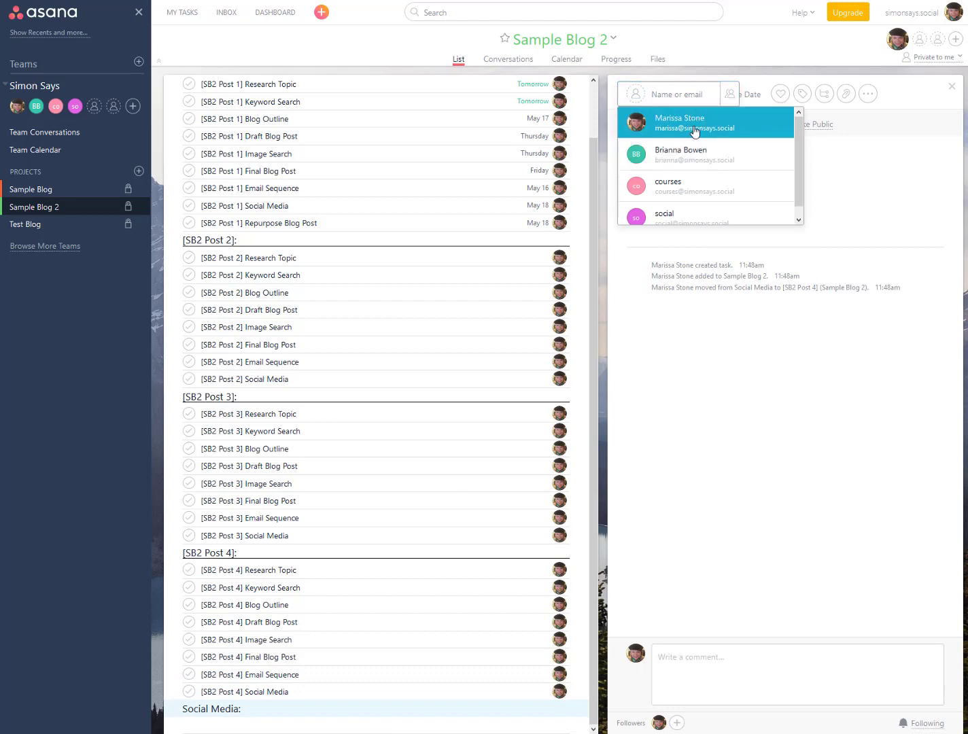
left_click(688, 125)
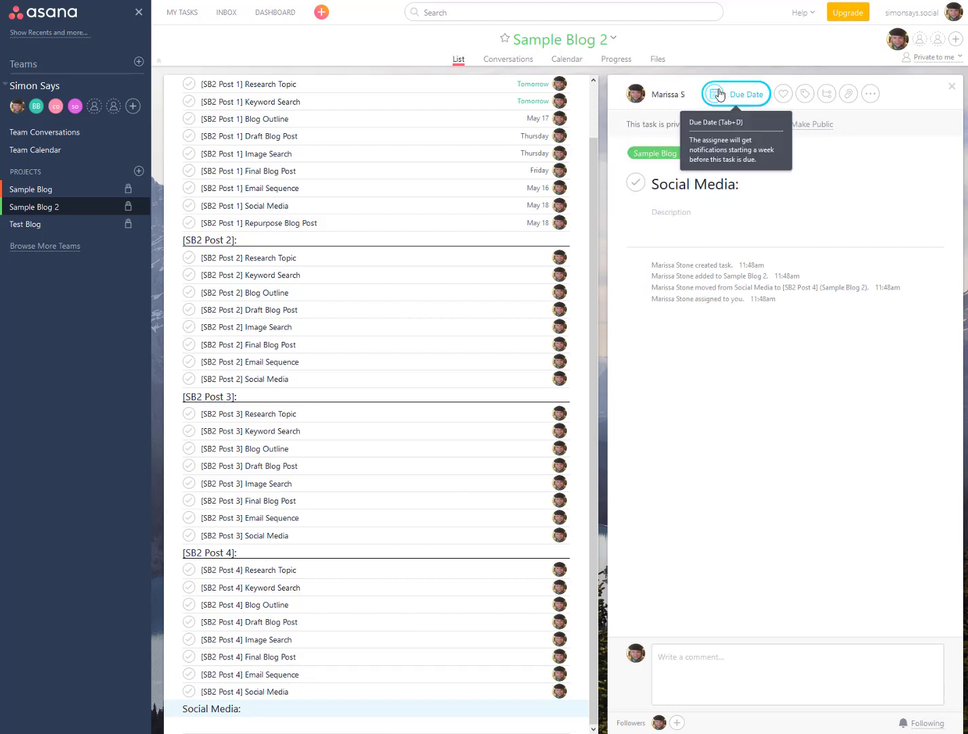
left_click(724, 96)
left_click(732, 236)
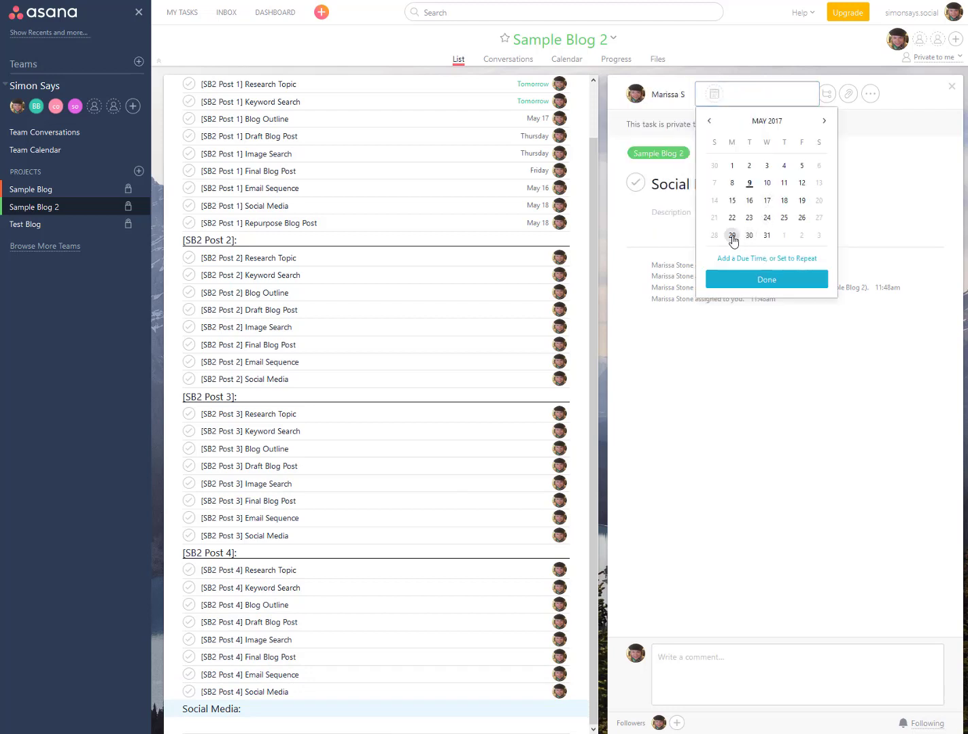
Enter "Create Posts" and "Create Images" as two lines in the Social Media section's description.
left_click(690, 214)
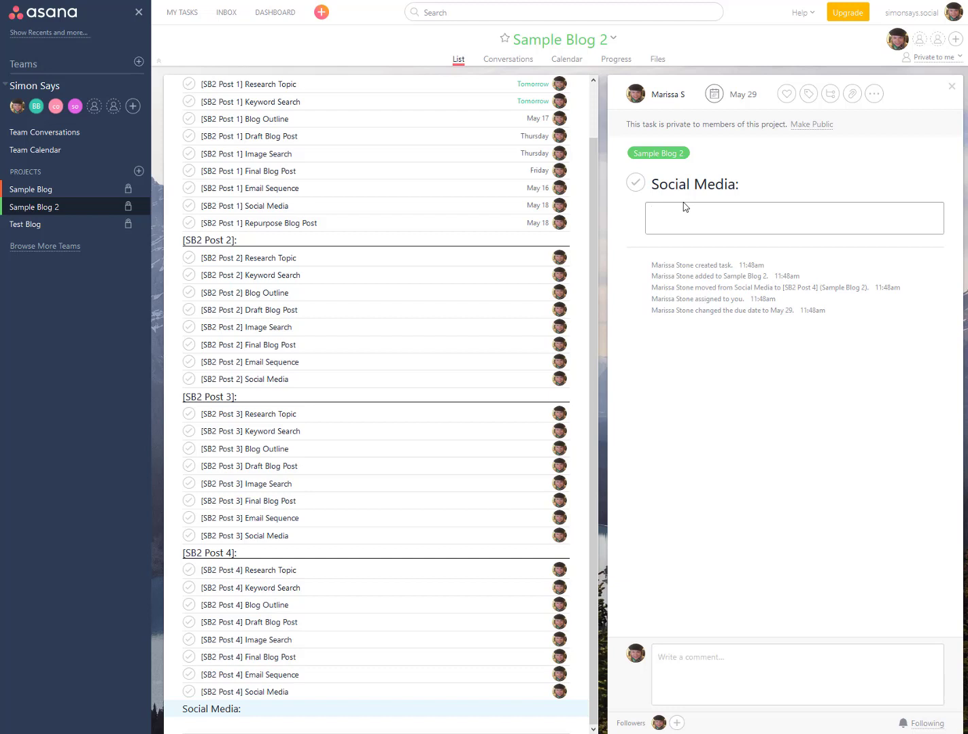
type("Create Posts")
key("Return")
type("Create Images")
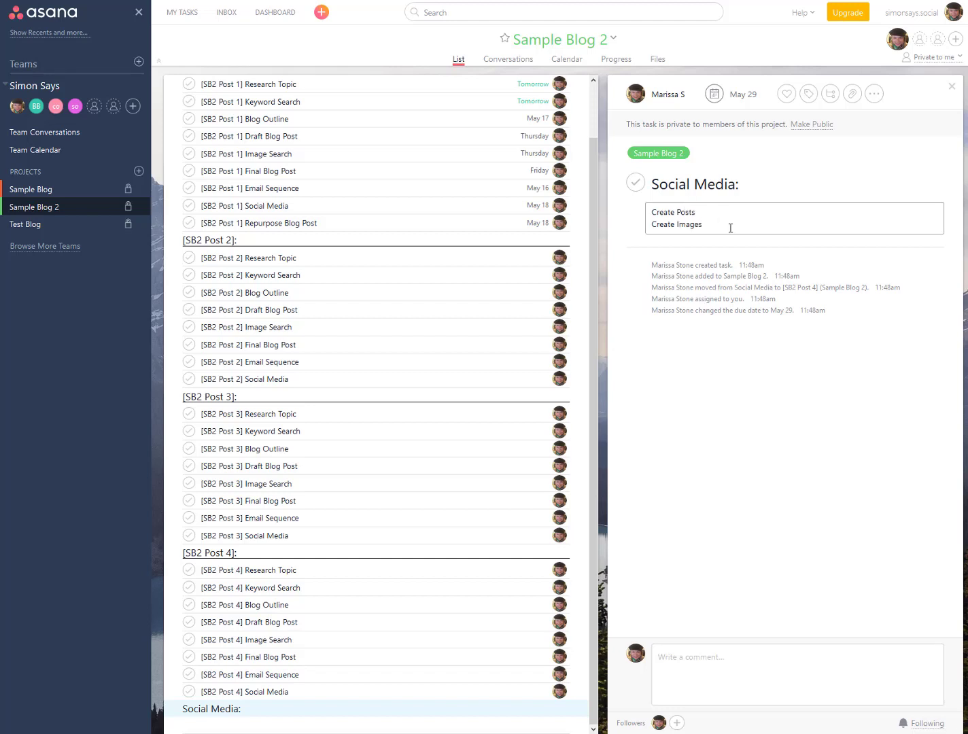
Add the subtasks "Upload logo", "Add my URL" and "Branded" to the Social Media section.
left_click(830, 94)
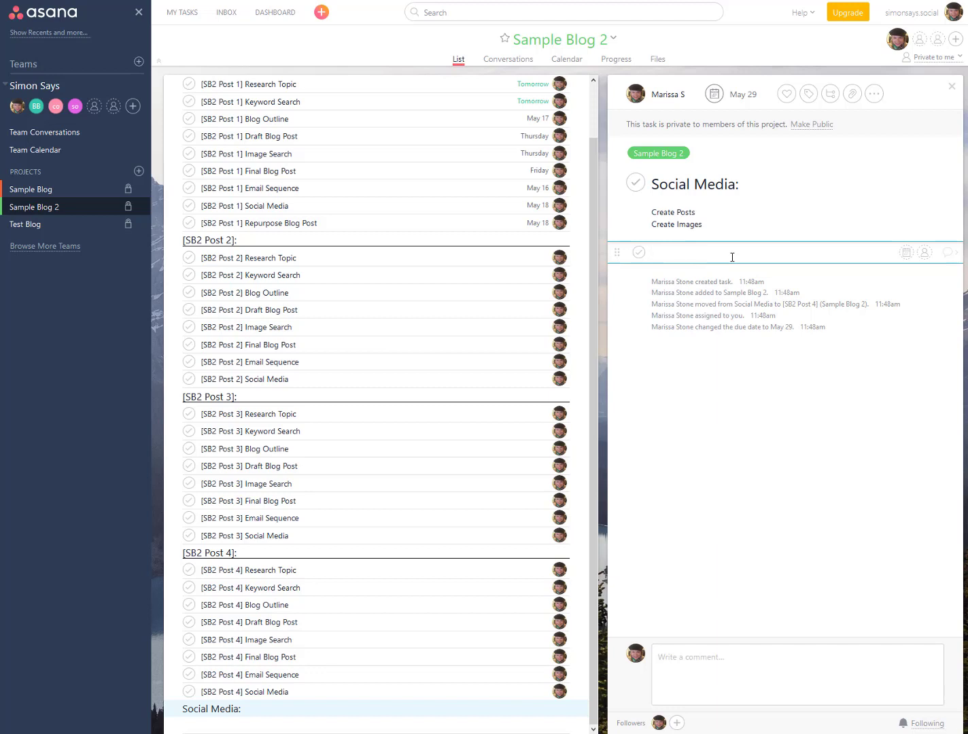
type("Upload logo")
key("Return")
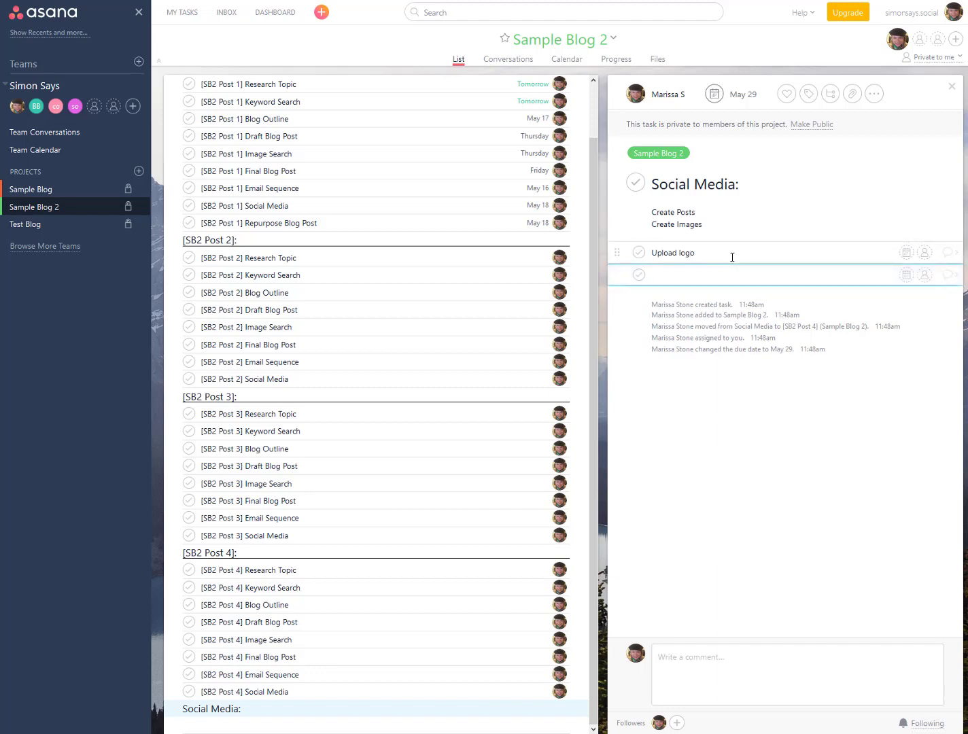
key("Escape")
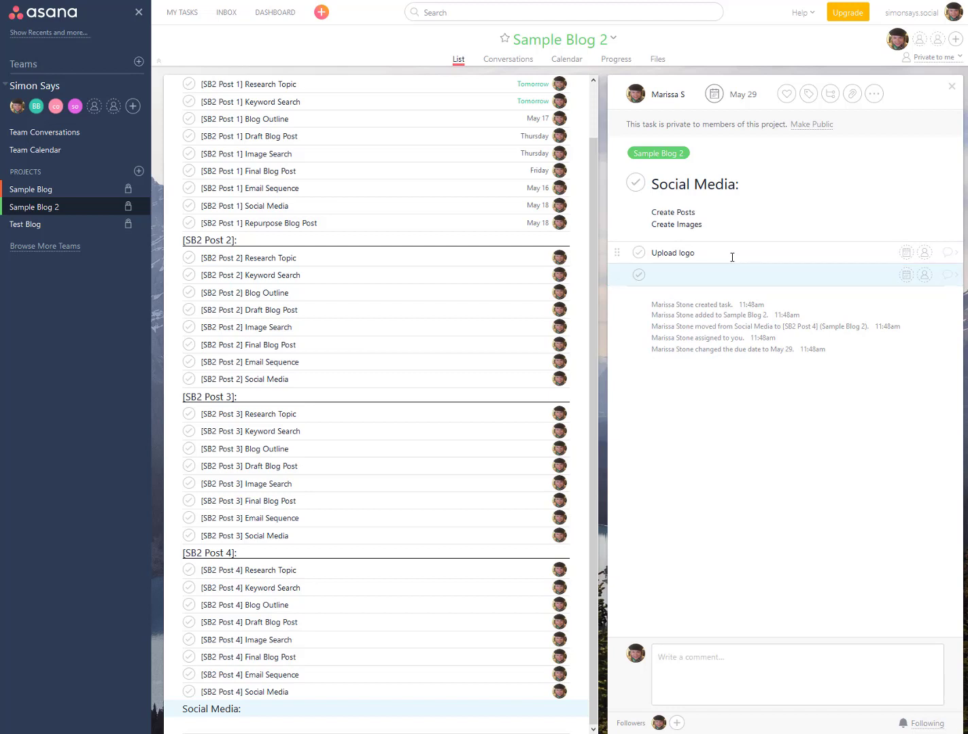
type("Add my URL")
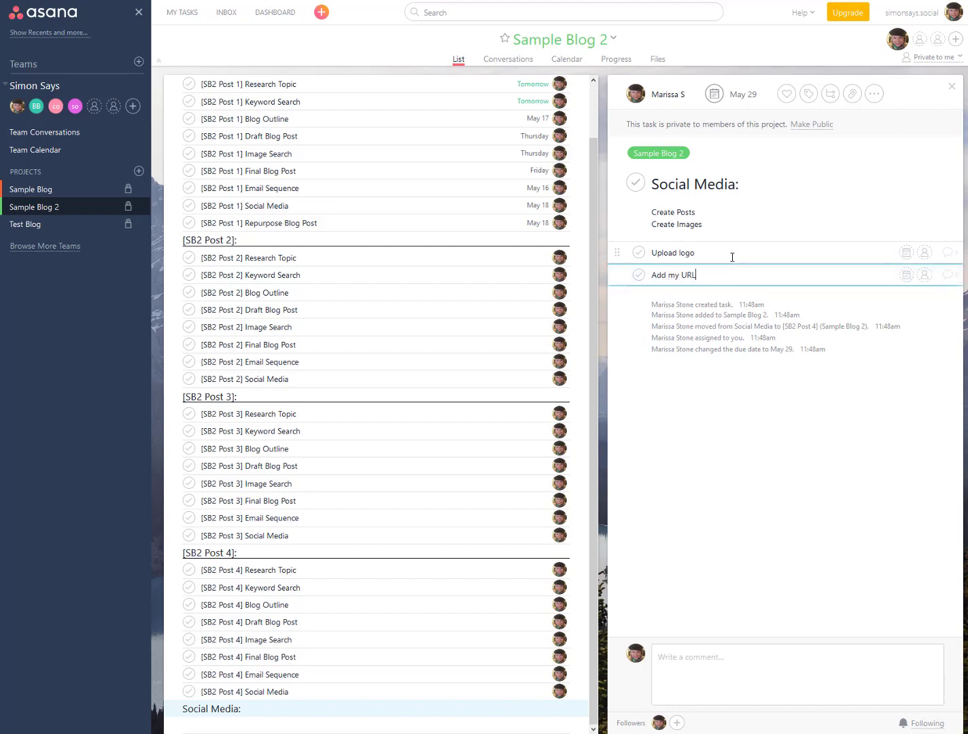
key("Return")
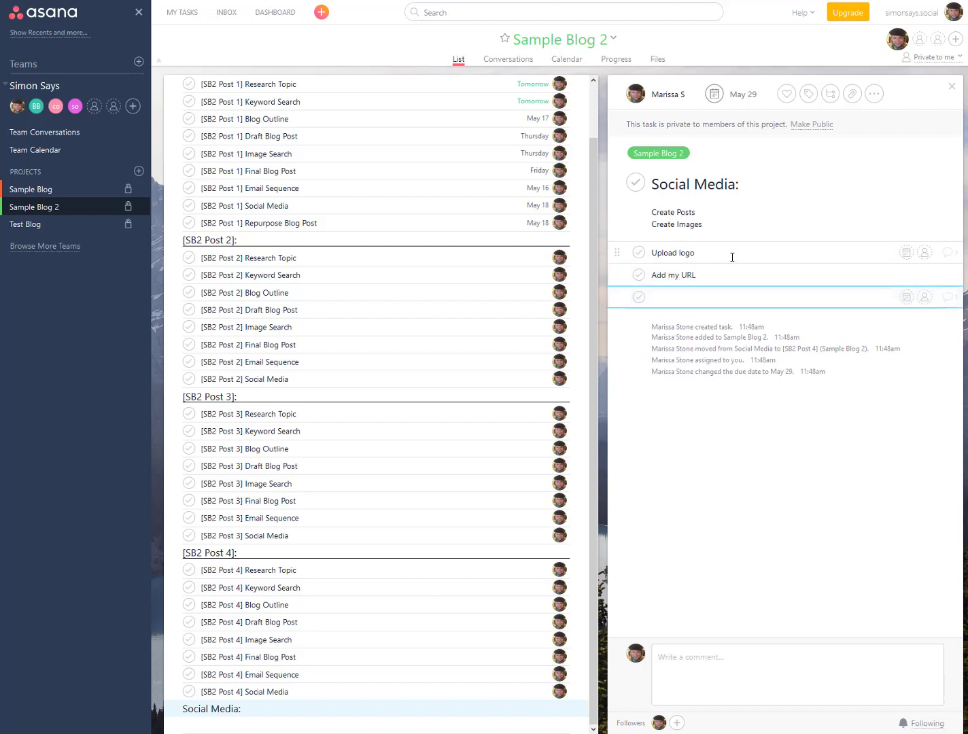
type("Branded")
Post the comment "Hey can you guys assist in getting these things done?" on the Social Media section.
left_click(724, 656)
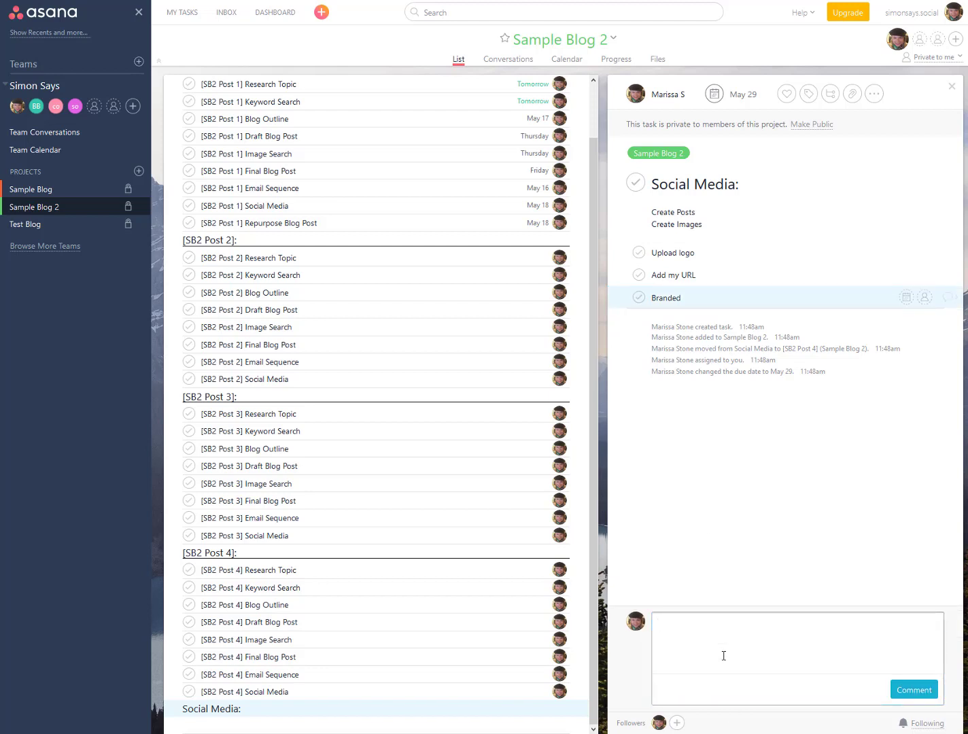
type("Hey can you guys assist in getting these things done")
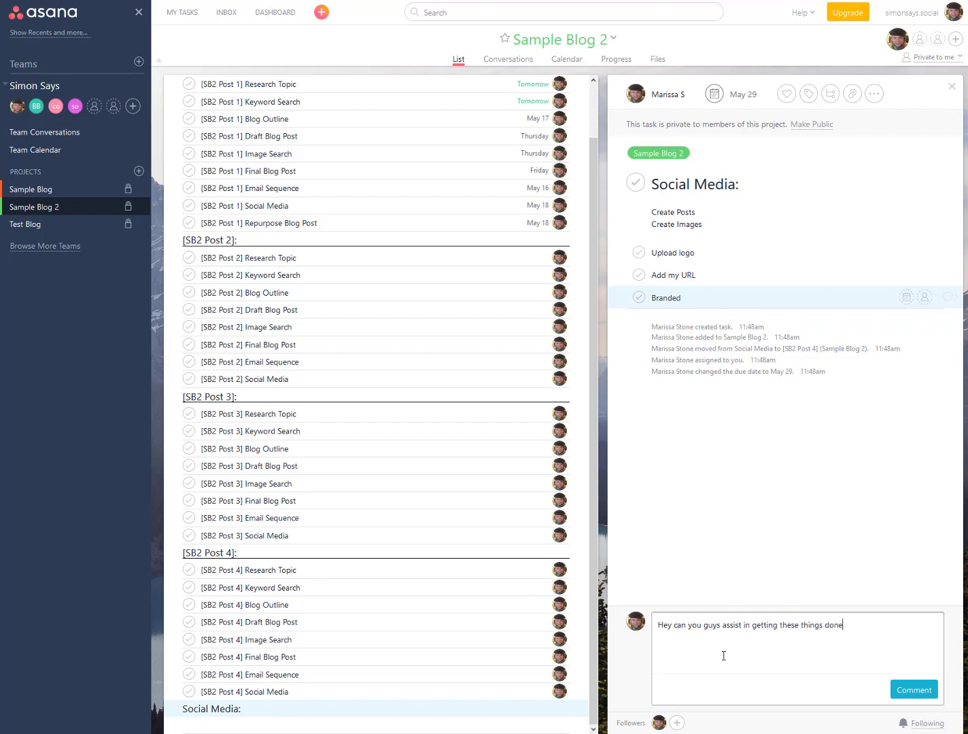
type("?")
key("Return")
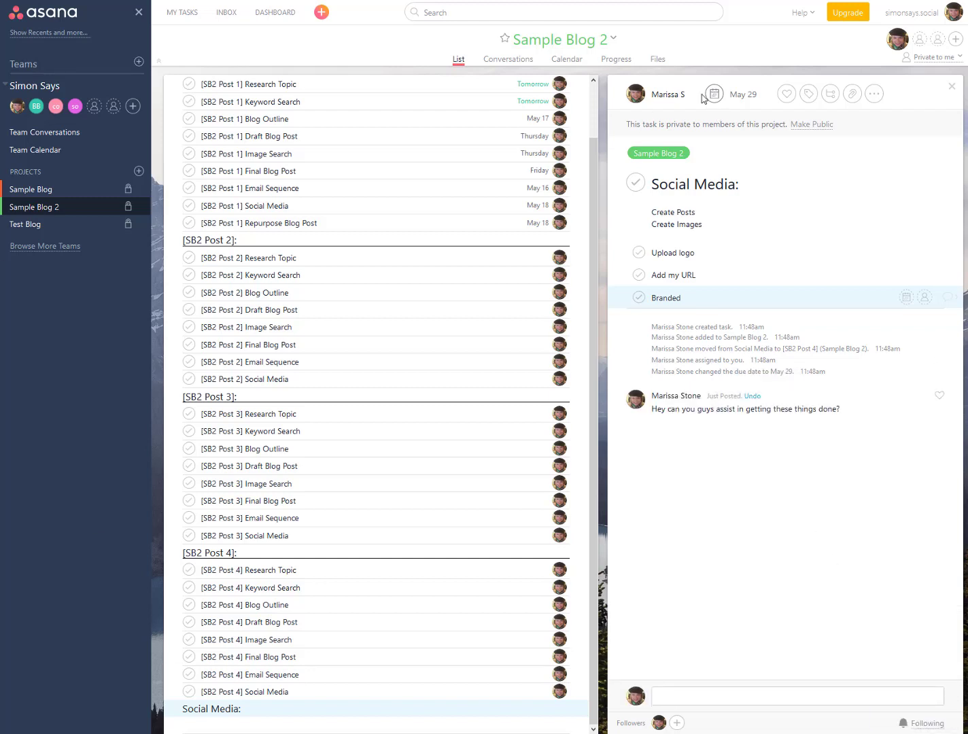
Like the comment posted on the Social Media section and withdraw the like again.
left_click(939, 400)
left_click(938, 396)
left_click(939, 399)
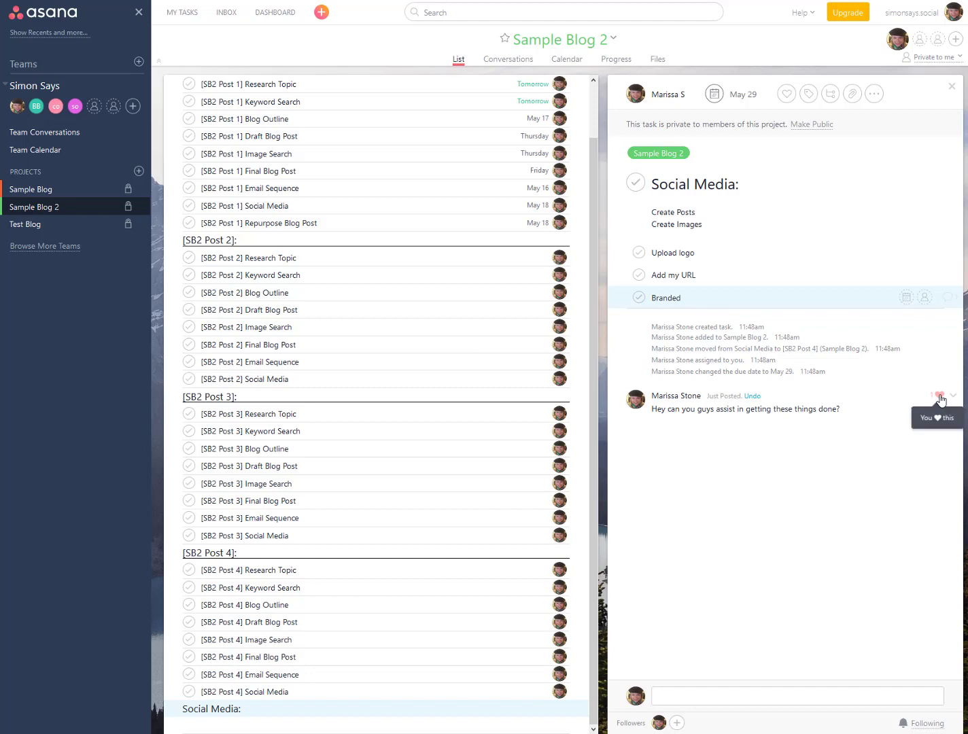
left_click(940, 400)
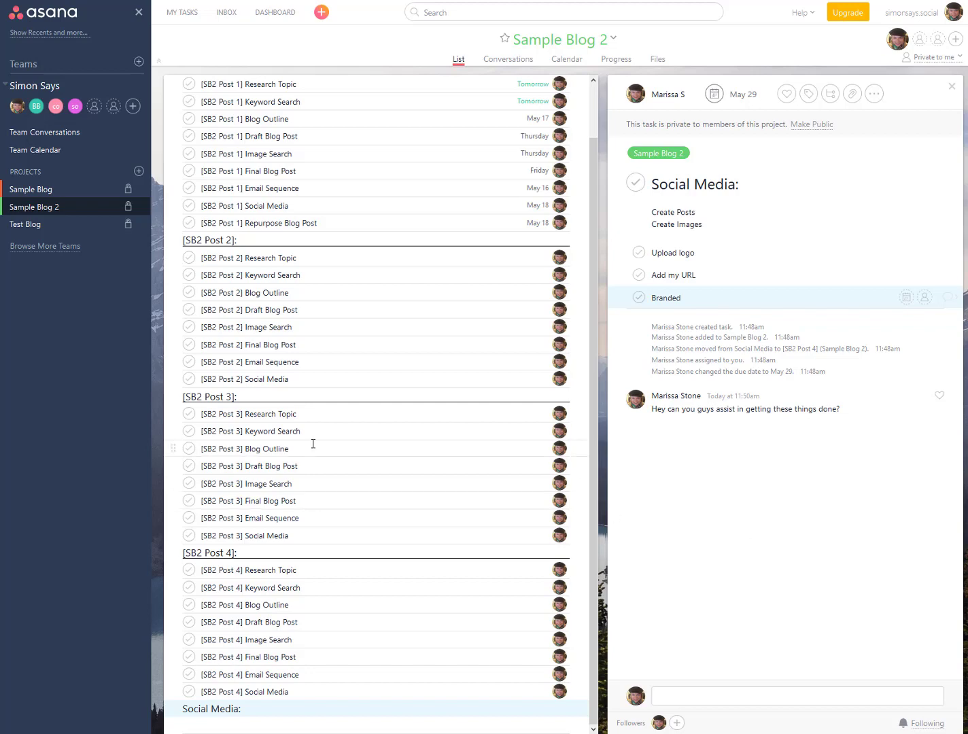
scroll(313, 445, "up", 2)
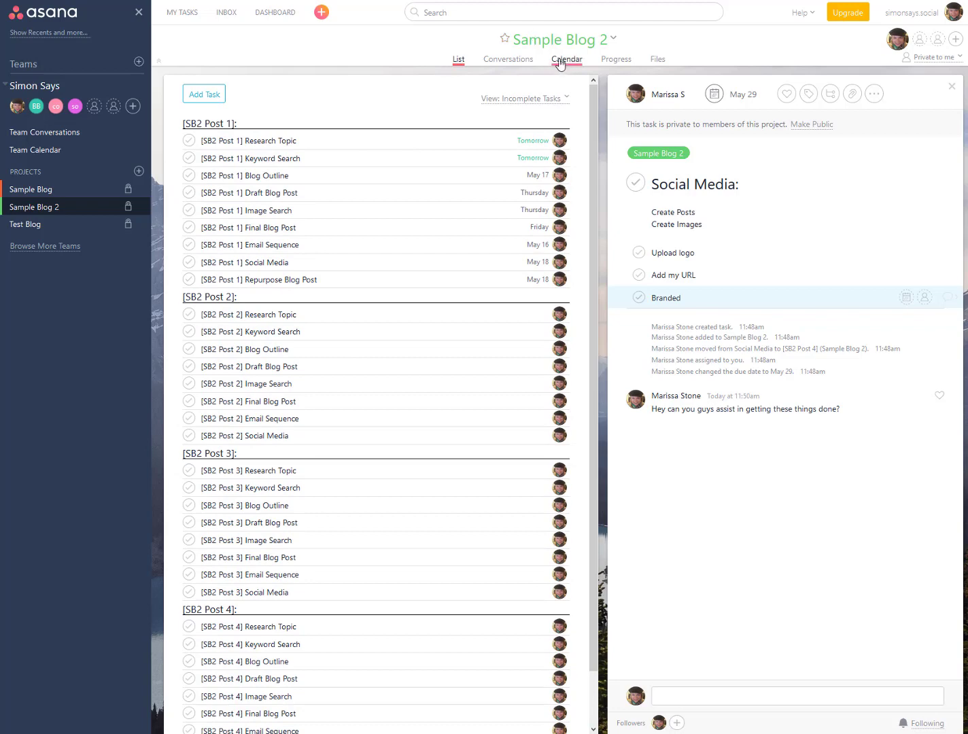
left_click(205, 93)
mouse_move(206, 93)
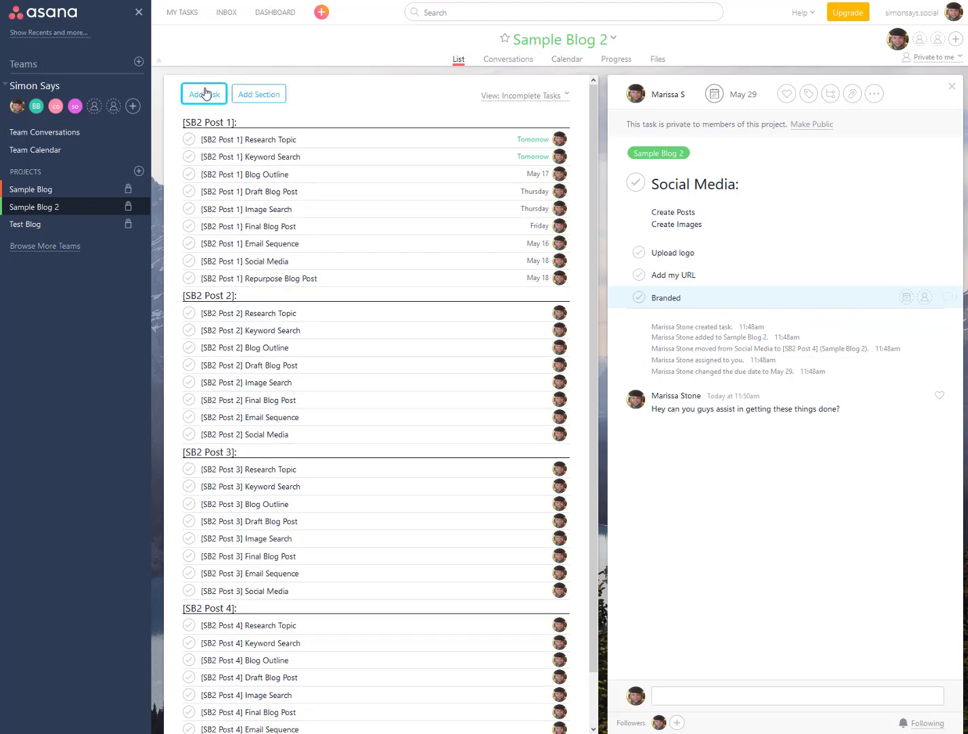
left_click(263, 97)
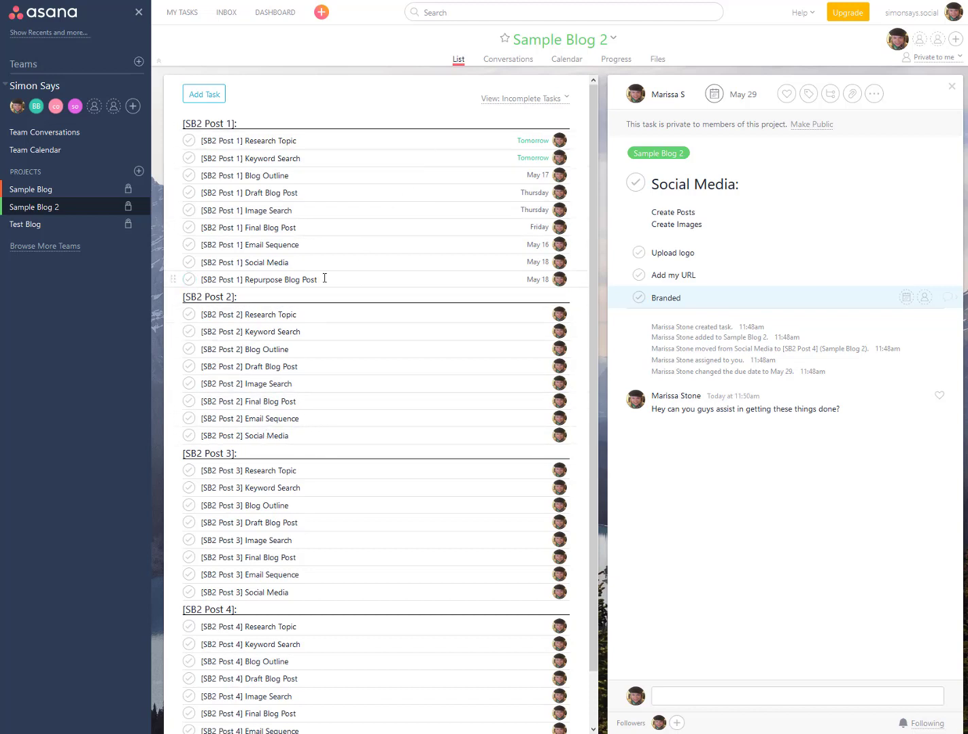
Copy the [SB2 Post 1] Repurpose Blog Post task name into a new last [SB2 Post 2] task, renumber it to Post 2 and assign it to yourself.
triple_click(199, 278)
key("ctrl+c")
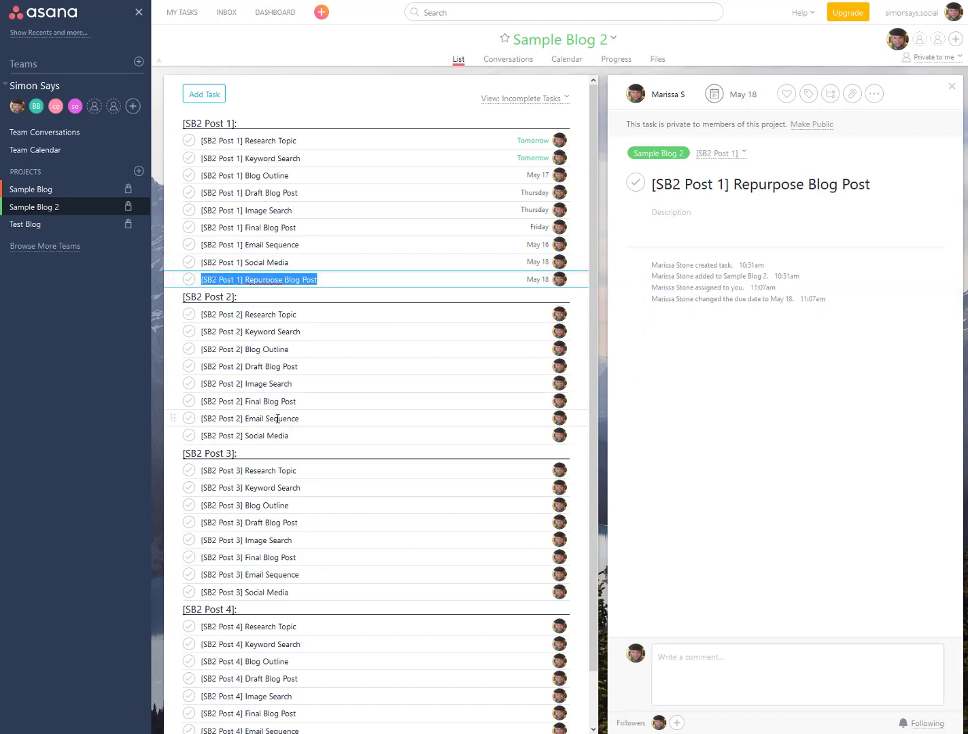
left_click(304, 438)
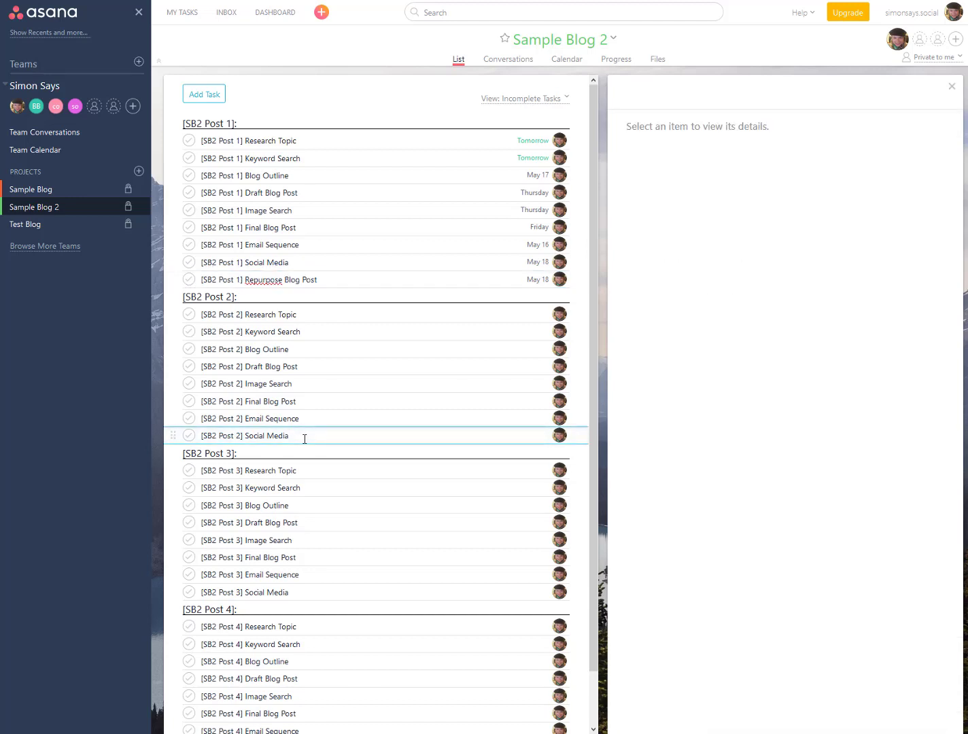
key("Return")
key("ctrl+v")
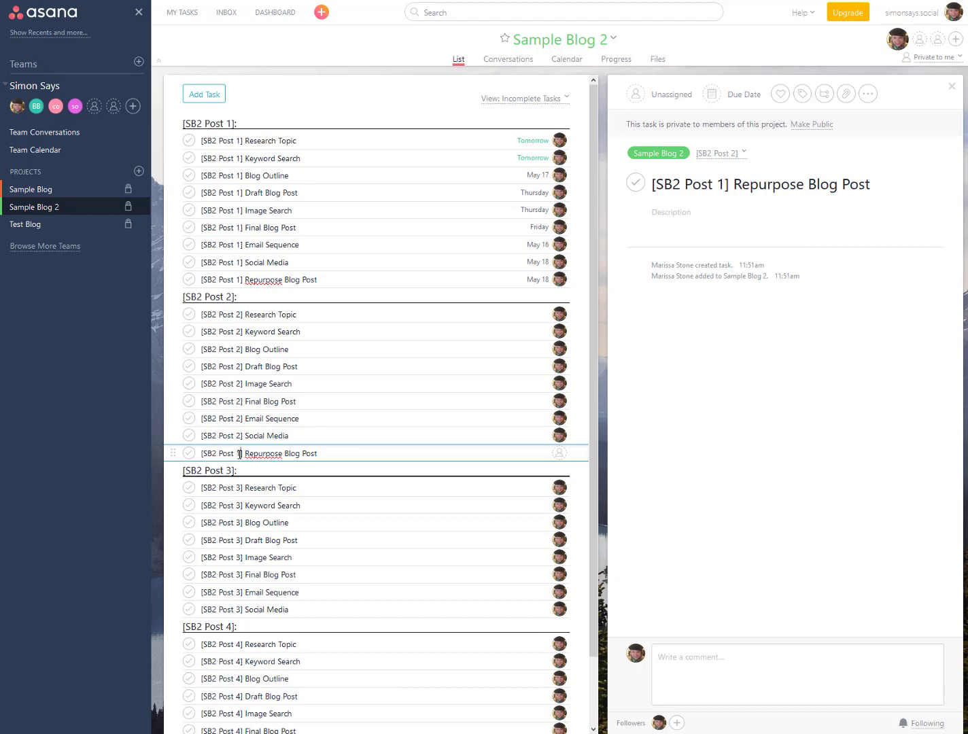
key("BackSpace")
type("2")
left_click(558, 452)
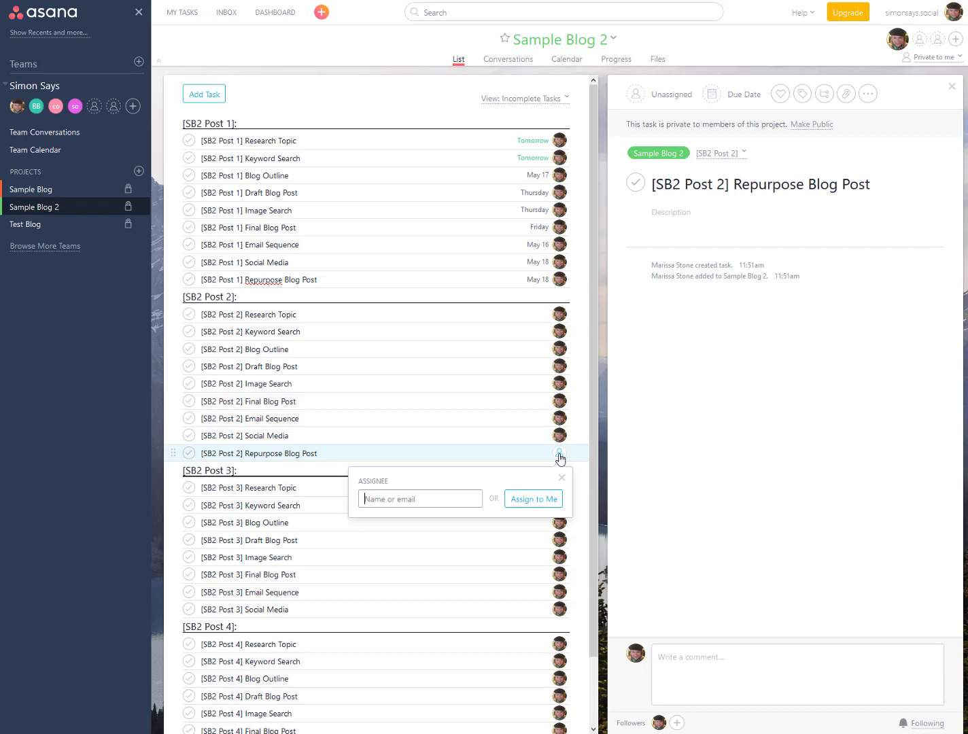
left_click(535, 498)
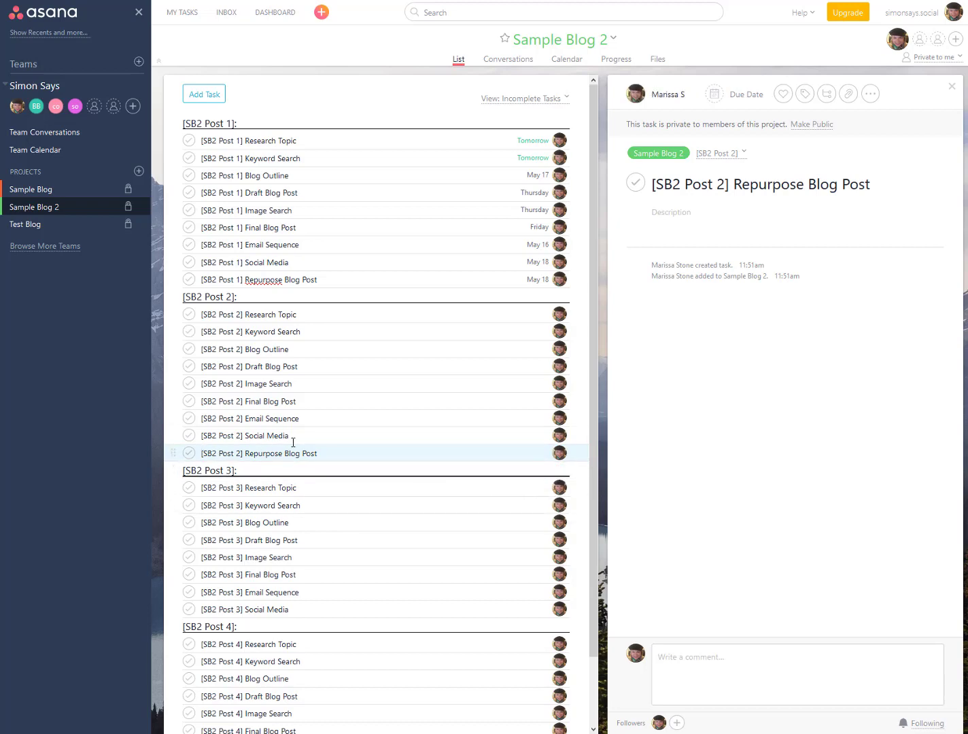
Add the task "[SB2 Post 3] Repurpose Blog Post" below [SB2 Post 3] Social Media, reusing the copied name.
scroll(311, 443, "down", 2)
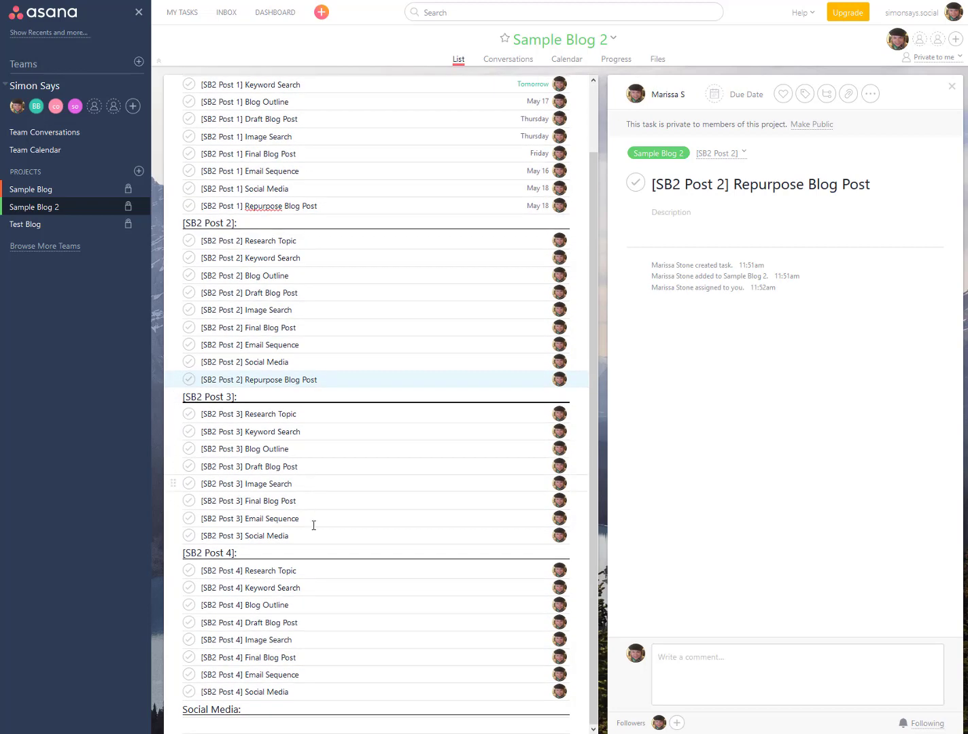
left_click(309, 538)
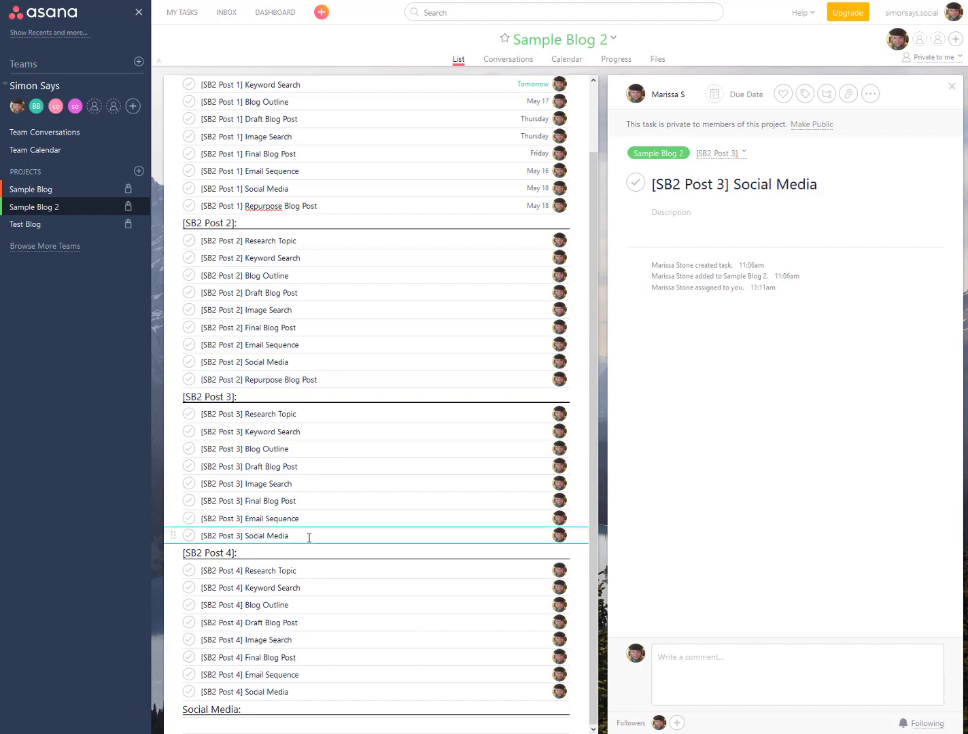
key("Return")
key("ctrl+v")
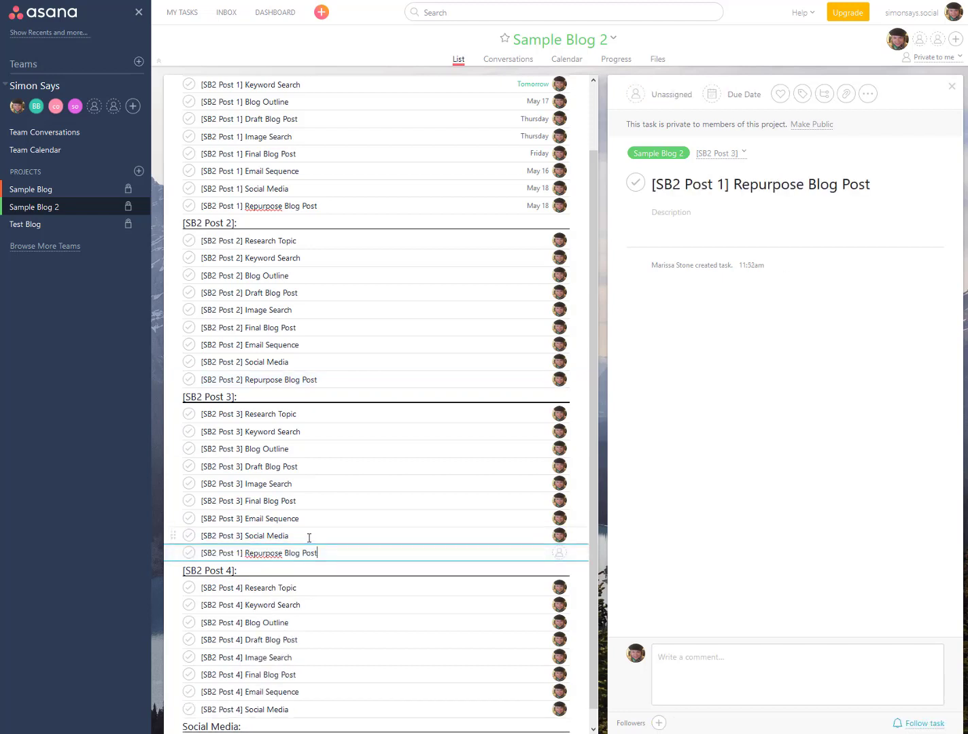
left_click(240, 553)
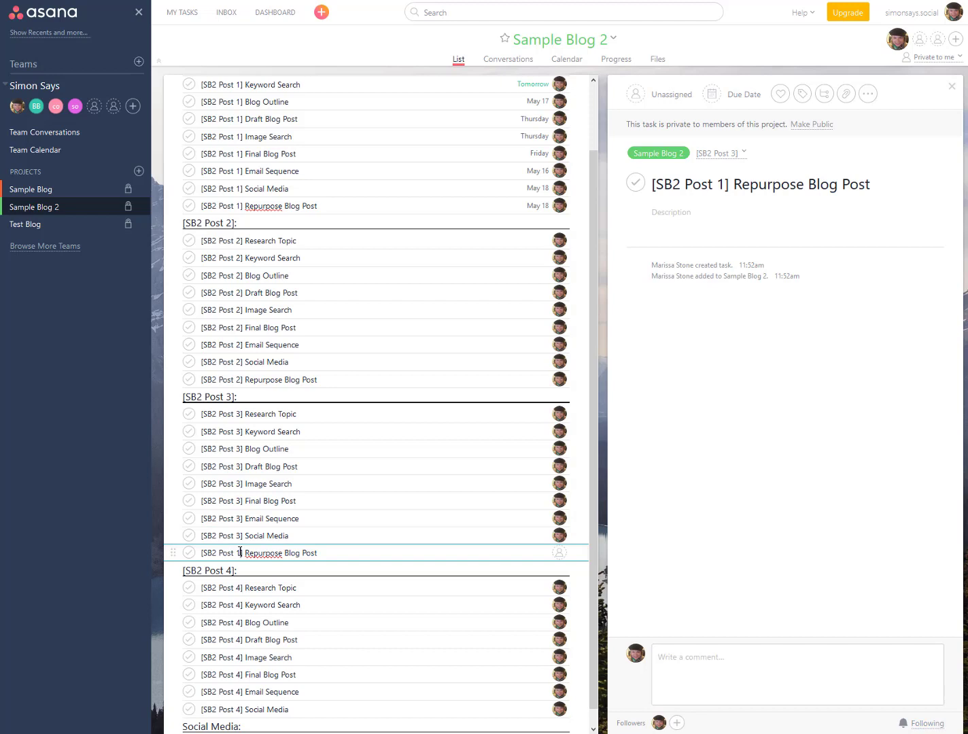
key("BackSpace")
type("2")
key("BackSpace")
type("3")
Add the task "[SB2 Post 4] Repurpose Blog Post" below [SB2 Post 4] Social Media and assign it to yourself.
scroll(285, 551, "down", 1)
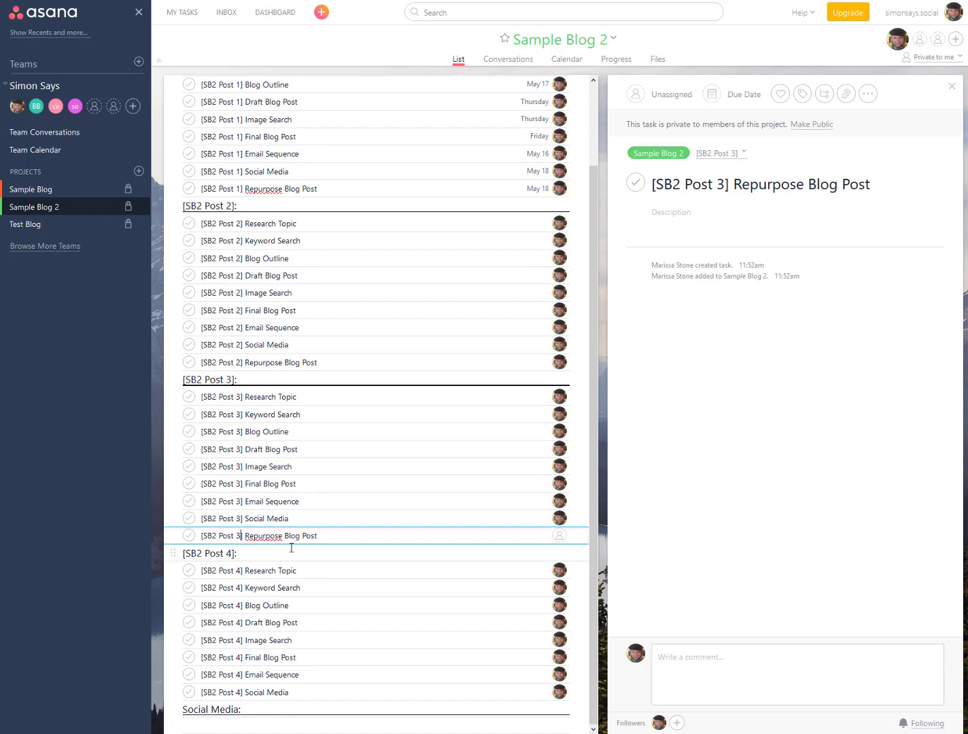
left_click(318, 691)
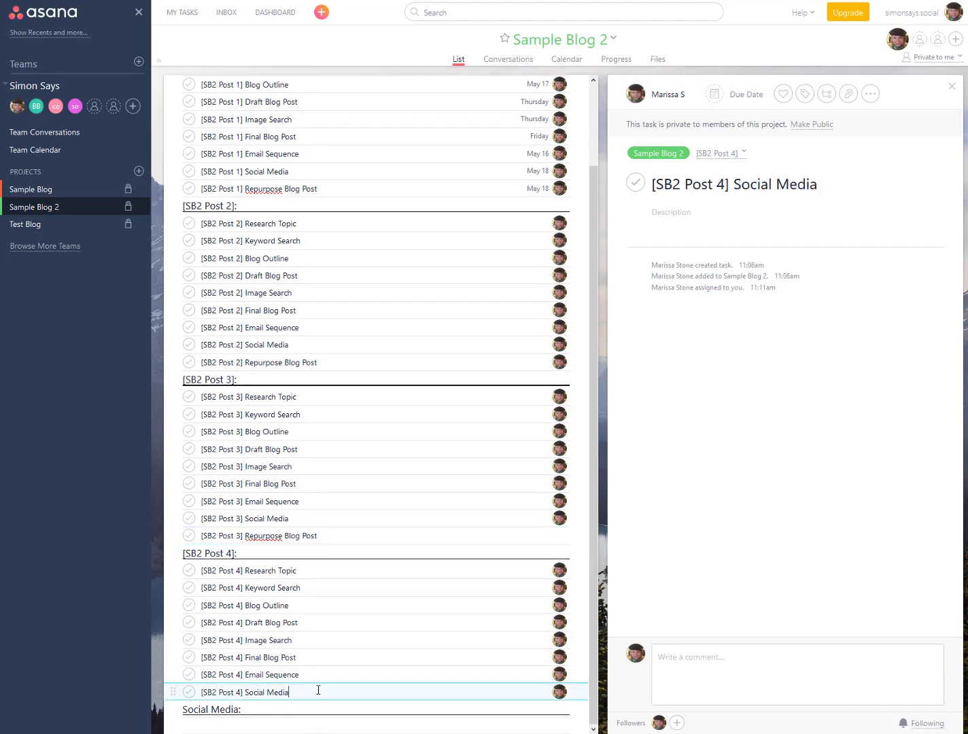
key("Return")
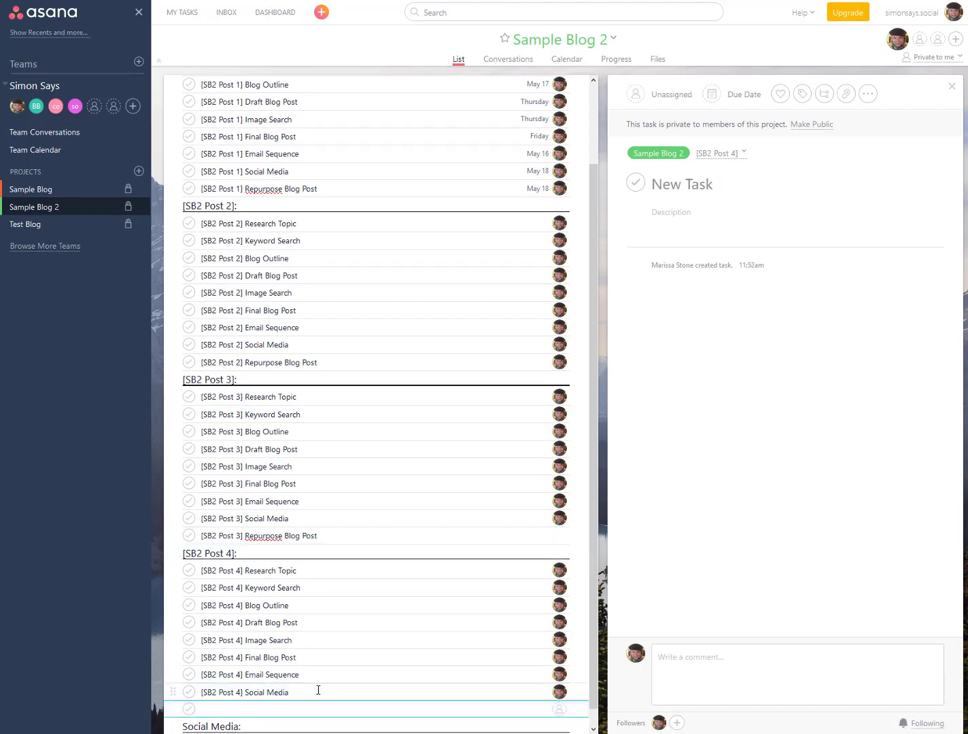
type("[SB2 Post 1] Repurpose Blog Post")
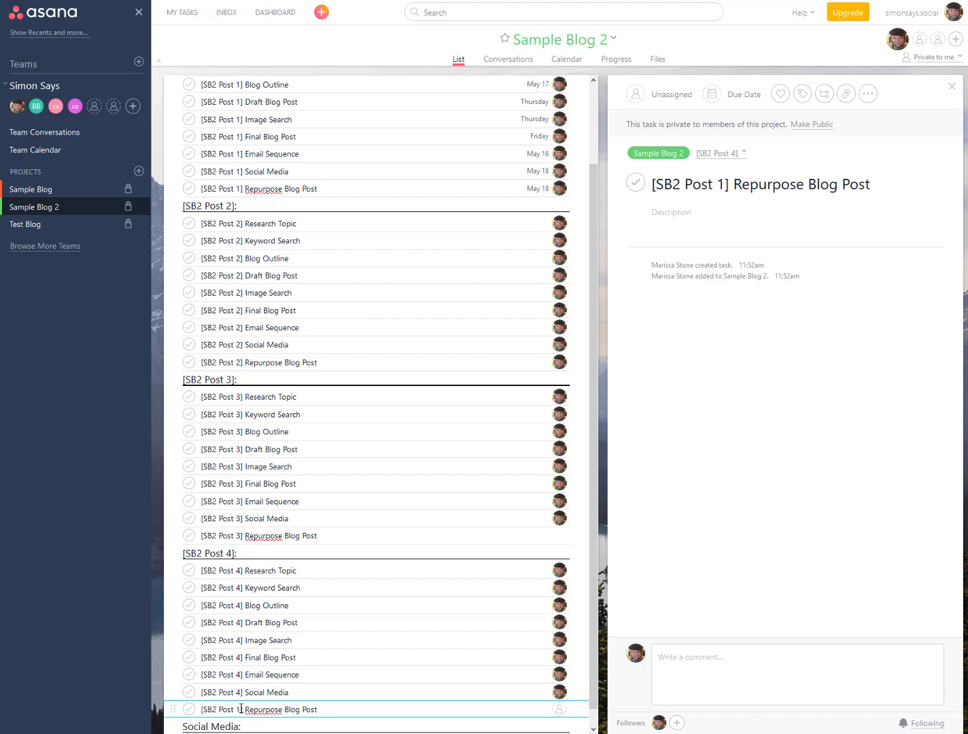
left_click(241, 709)
key("BackSpace")
type("4")
left_click(558, 712)
left_click(534, 646)
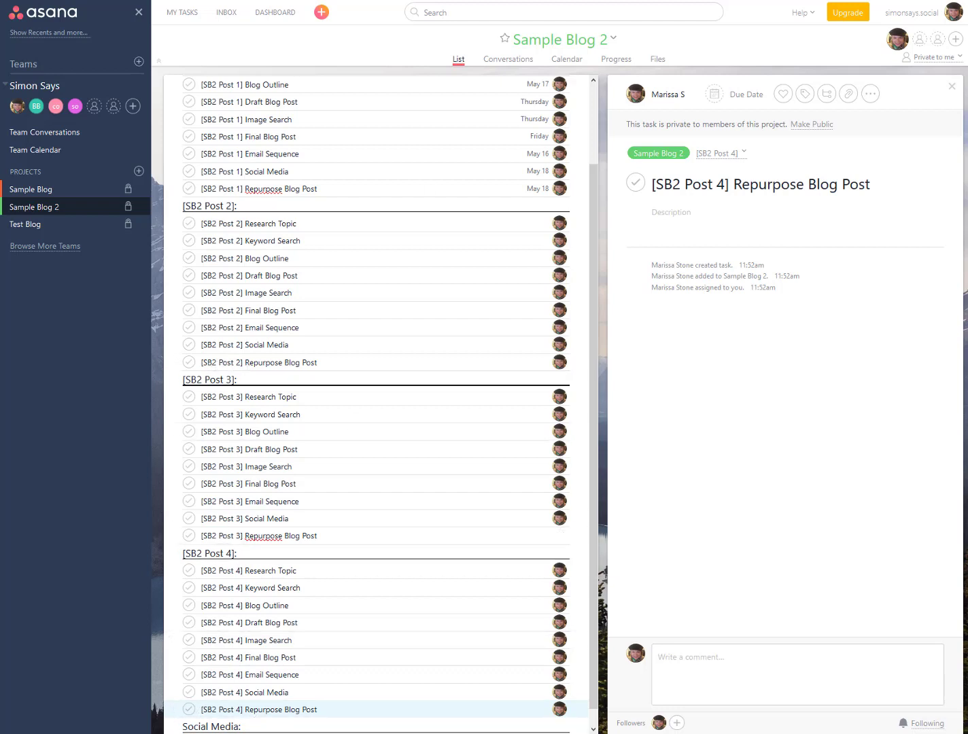
Show the Sample Blog 2 project's tasks in the calendar view.
left_click(562, 64)
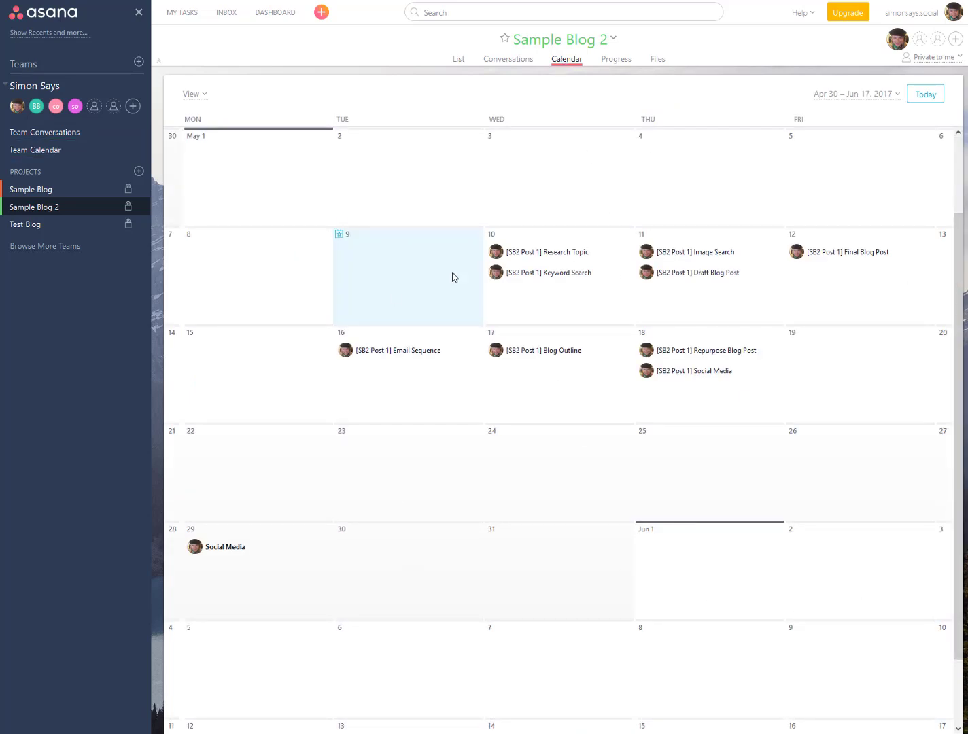
Switch to the Simon Says Social website, open the Asana Toolbox 30 Day Master Class page and review its list of modules.
left_click(176, 16)
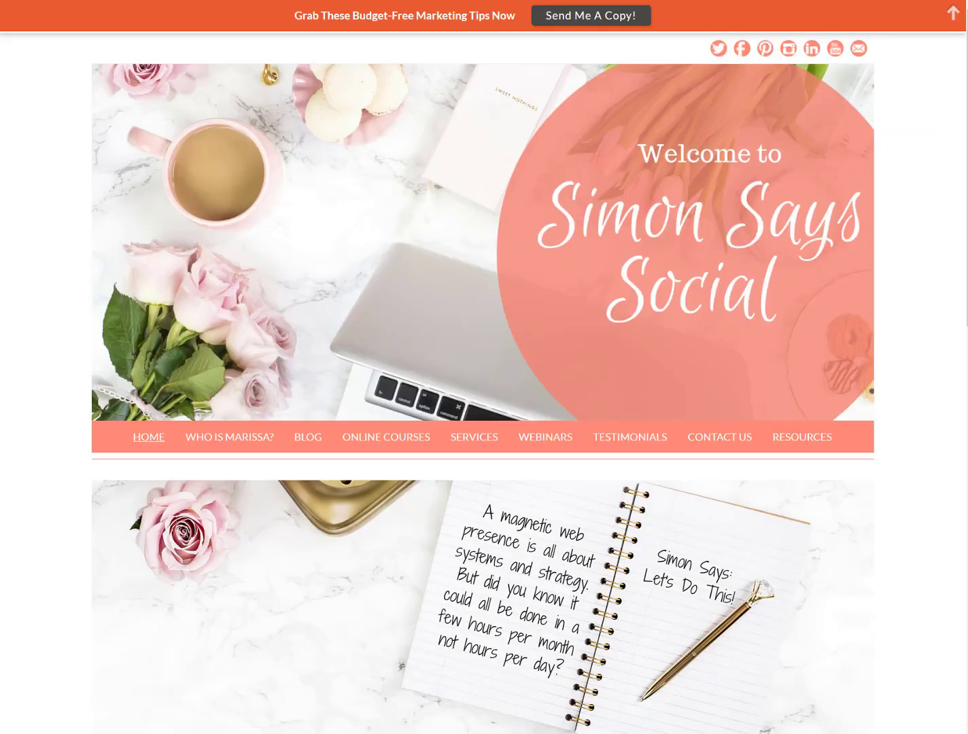
mouse_move(387, 443)
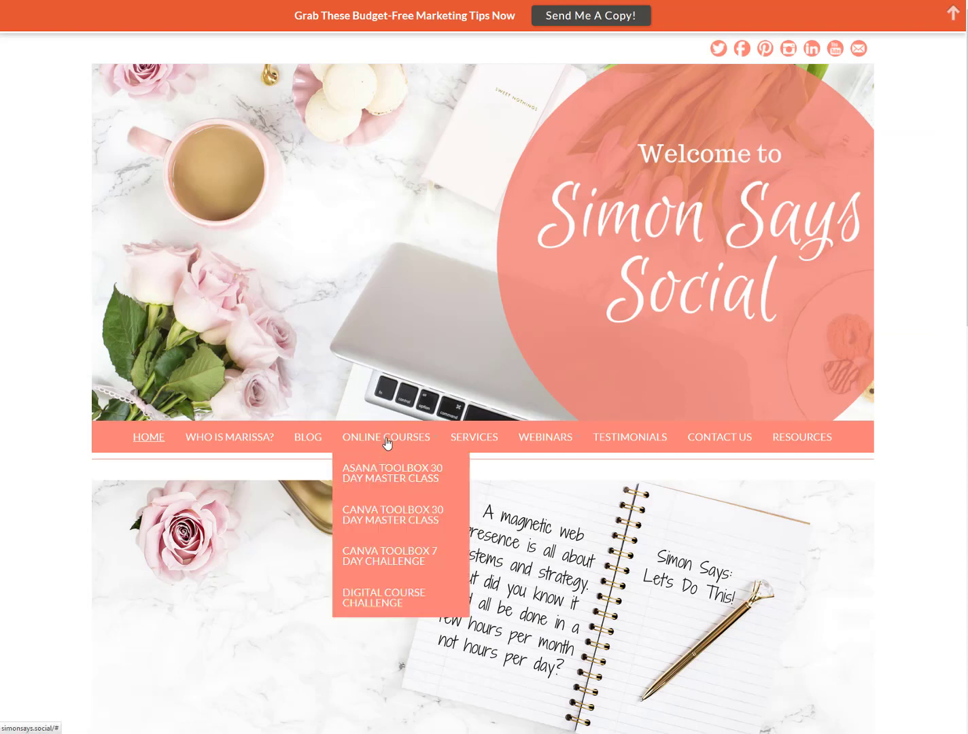
left_click(388, 476)
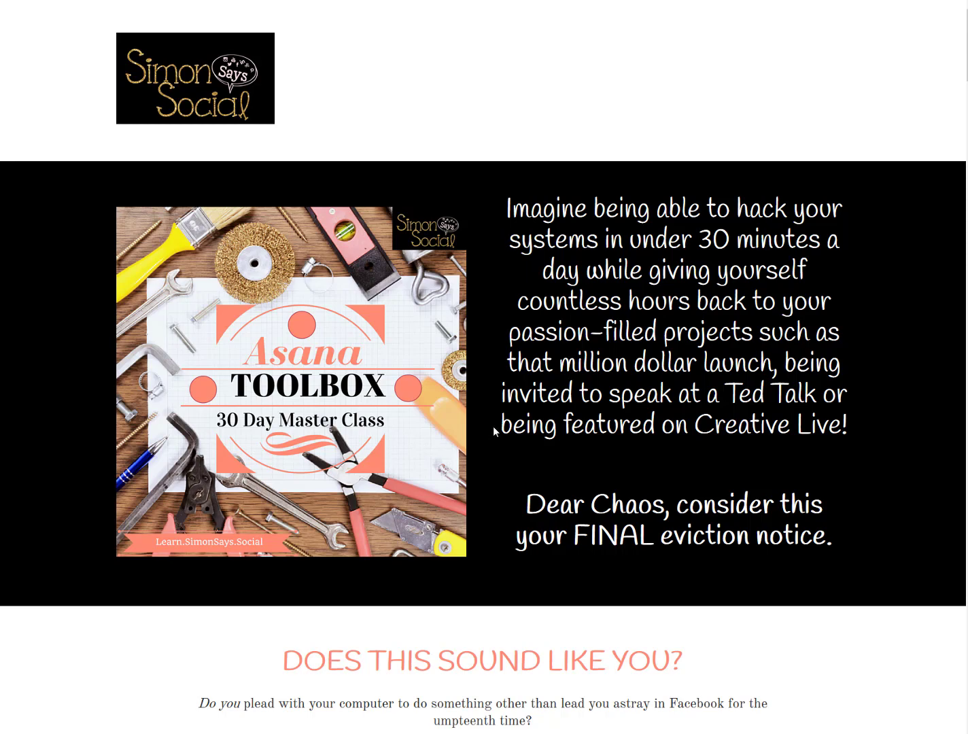
scroll(493, 430, "down", 7)
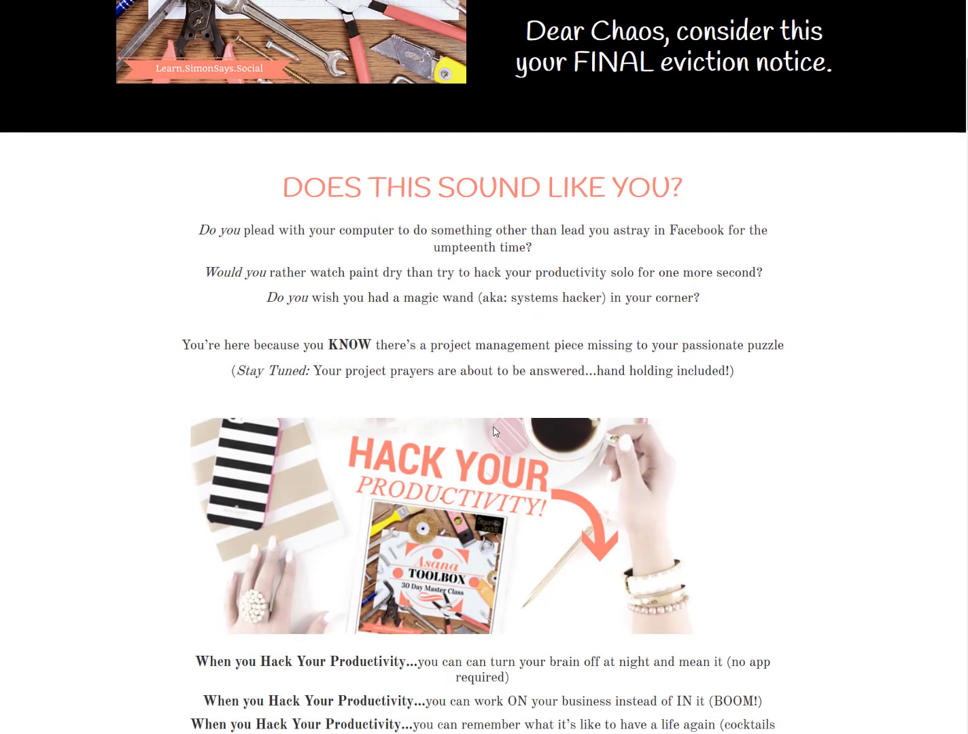
scroll(493, 430, "down", 10)
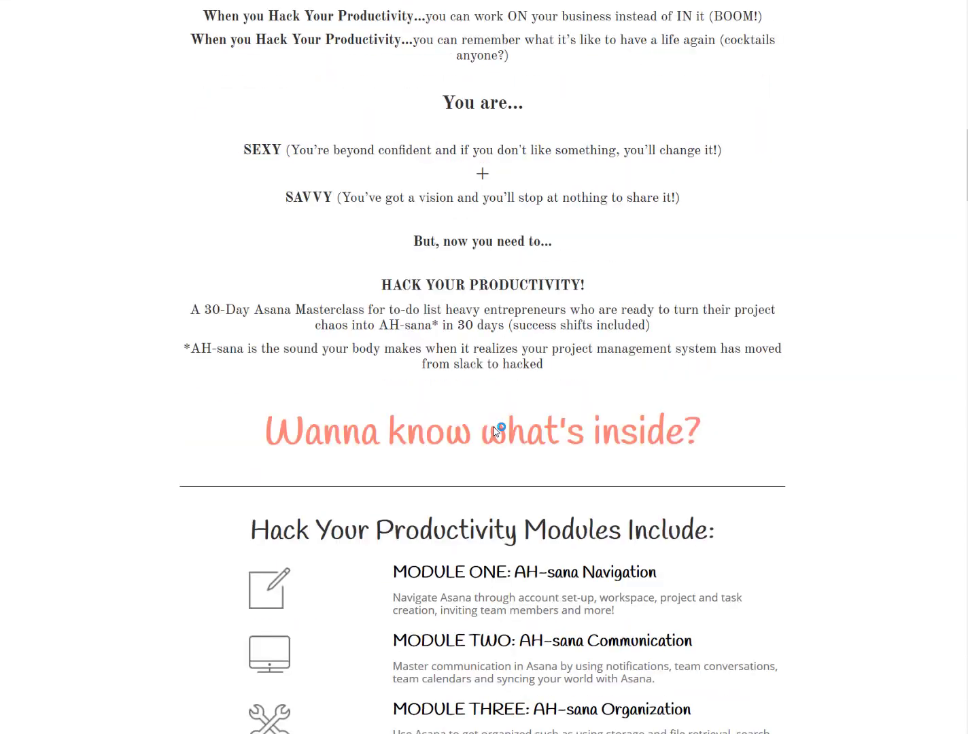
scroll(494, 430, "down", 5)
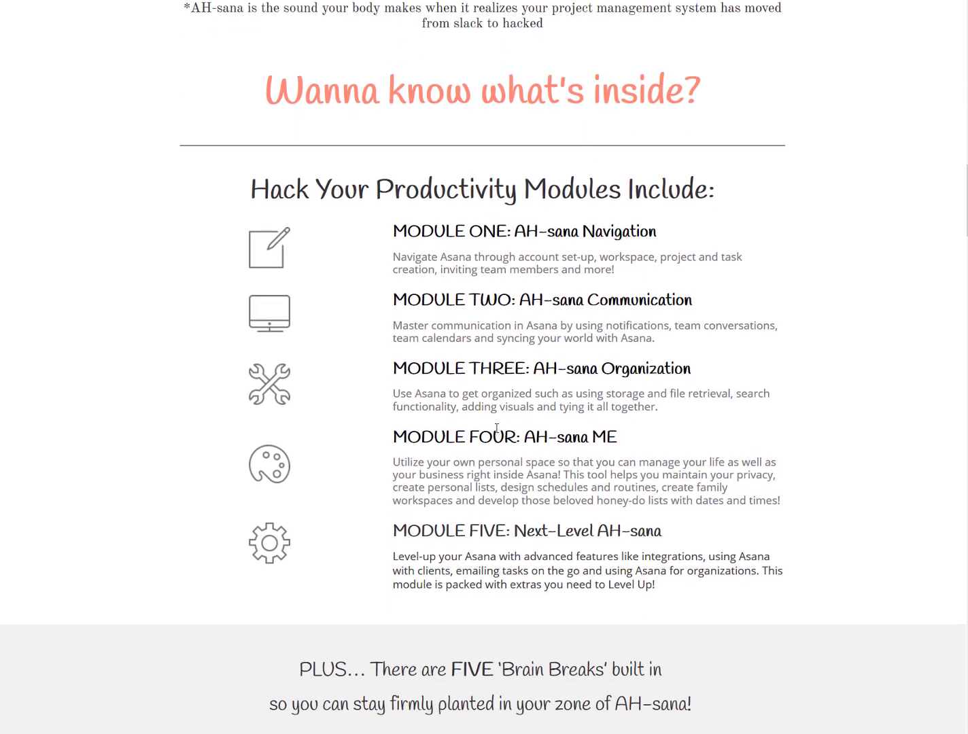